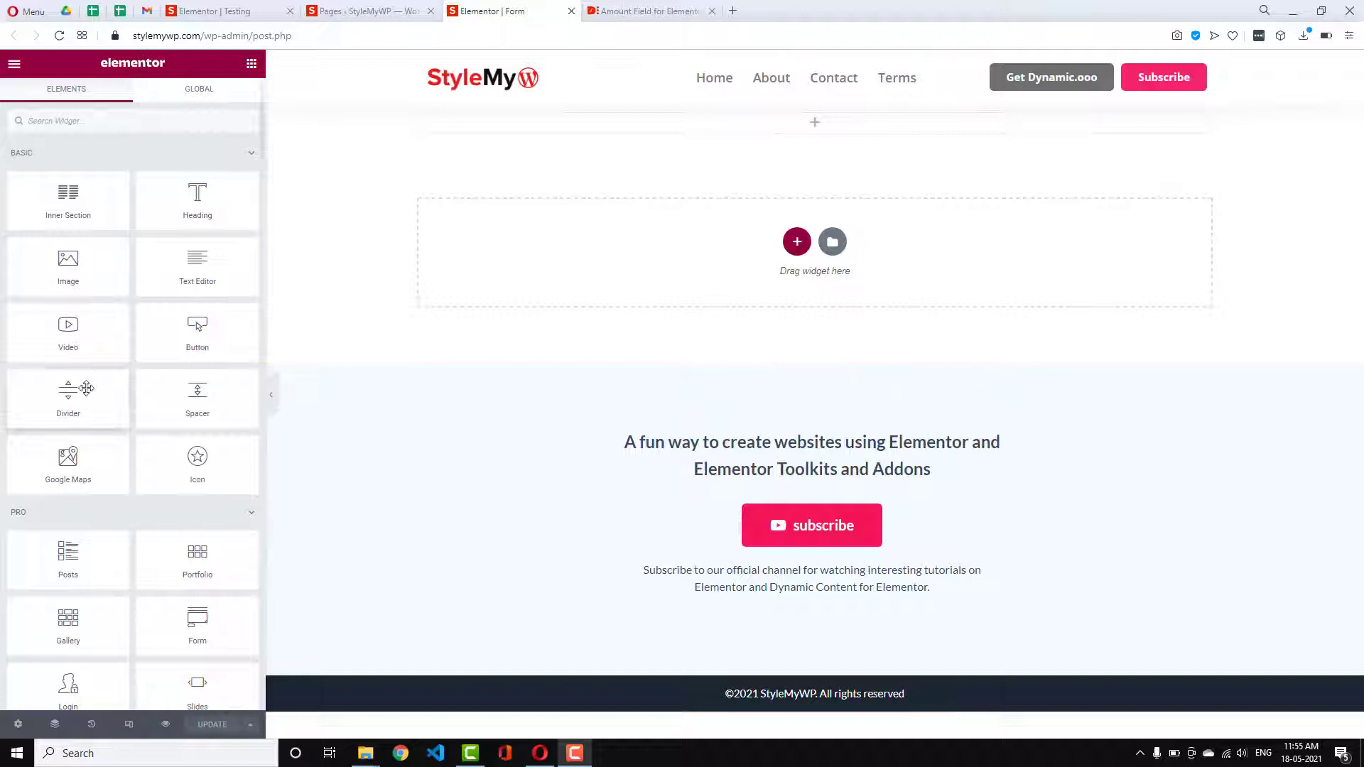
scroll(106, 398, "down", 9)
scroll(106, 397, "down", 6)
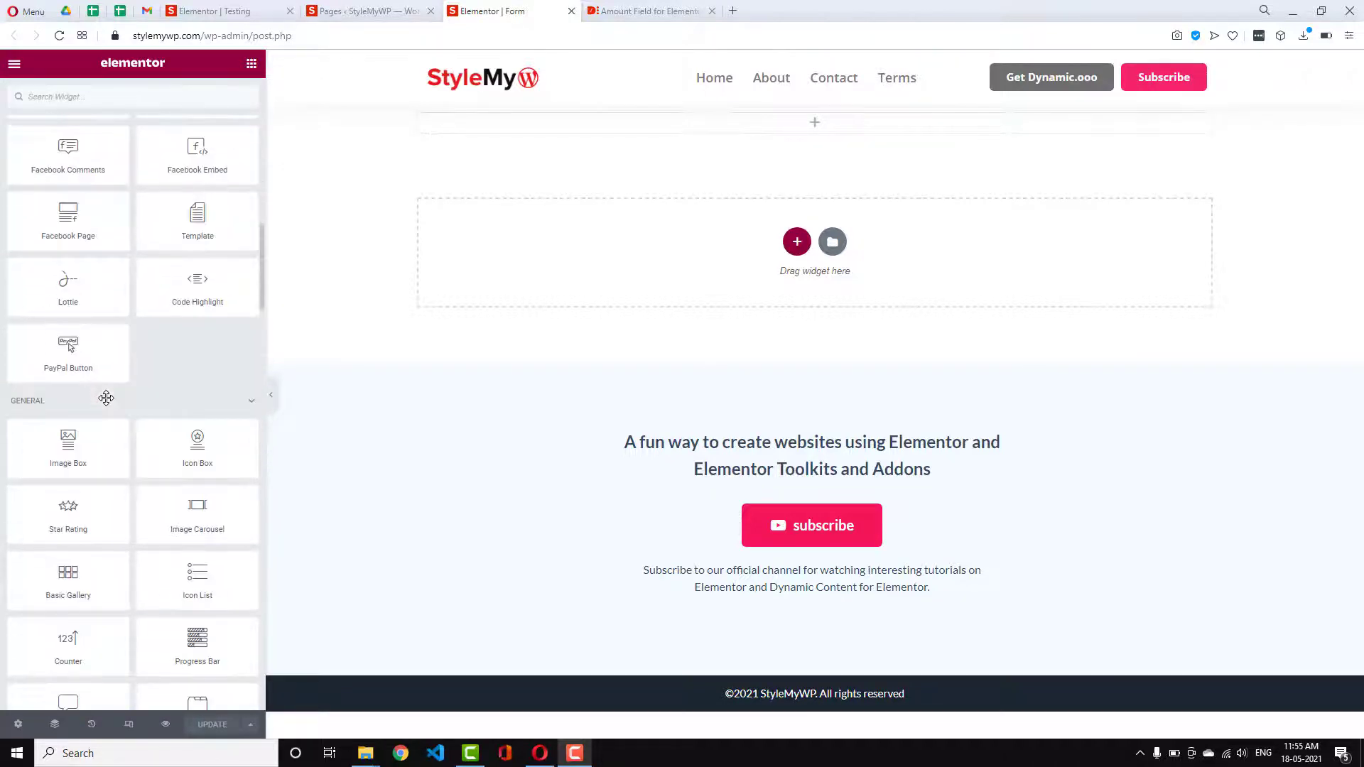
scroll(106, 398, "down", 10)
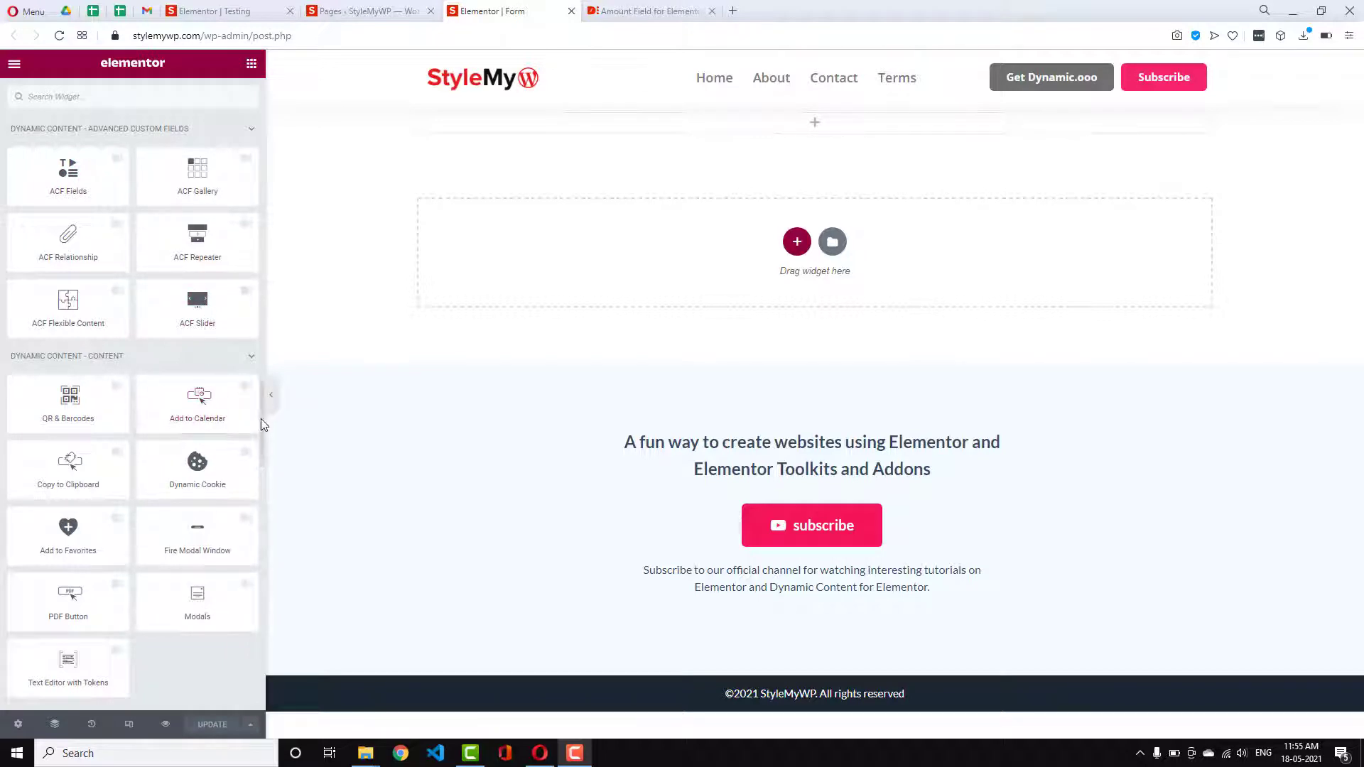
left_click_drag(262, 420, 258, 459)
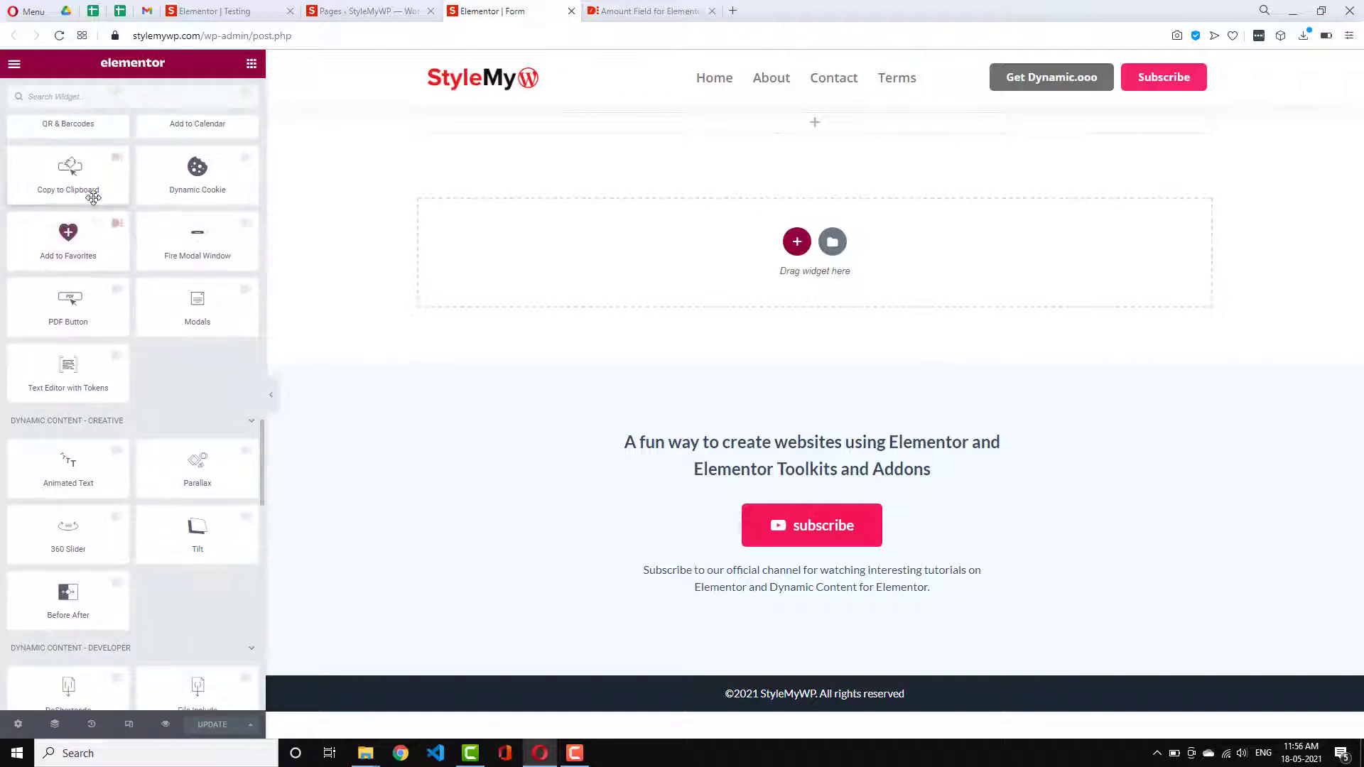
scroll(99, 458, "down", 10)
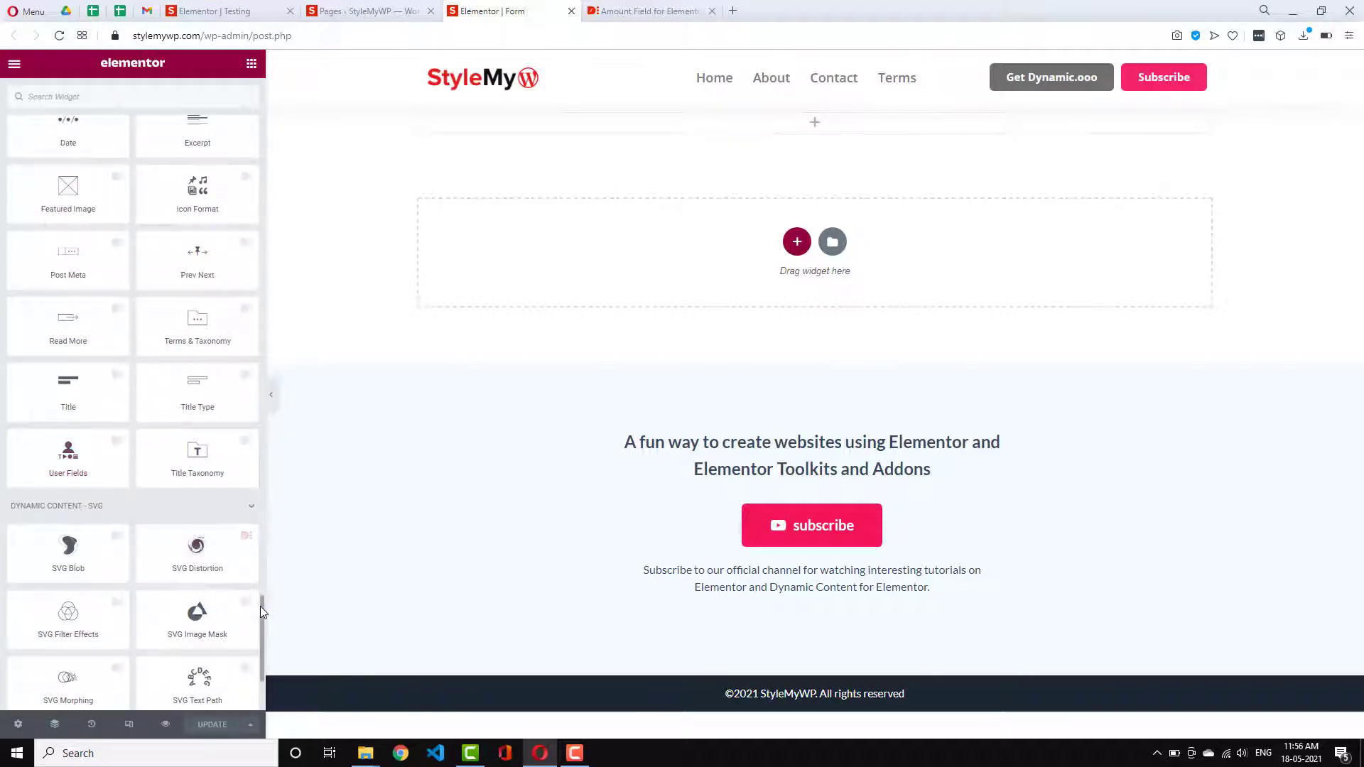
scroll(261, 607, "down", 2)
left_click_drag(262, 421, 263, 82)
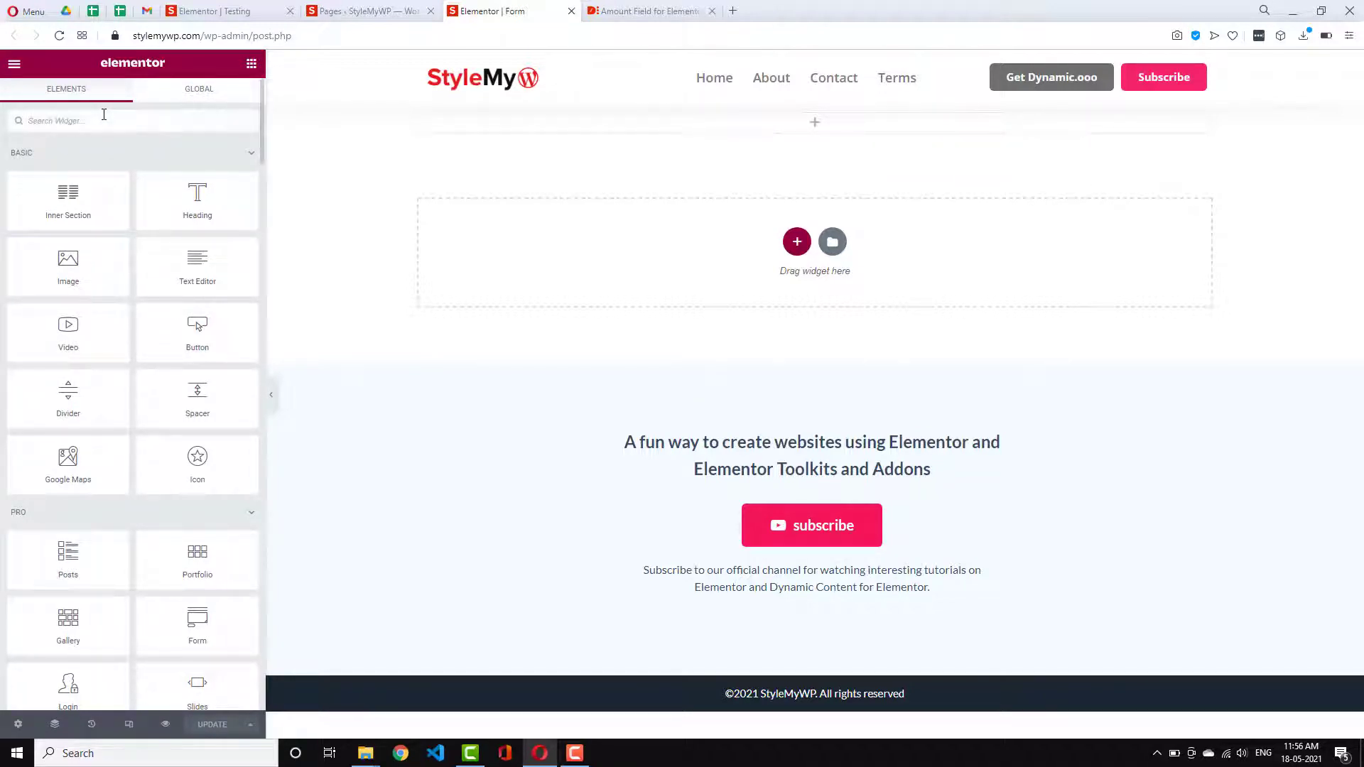
Step: Add a Form widget, found by searching 'form', to the empty section and expand its Message field
type("form")
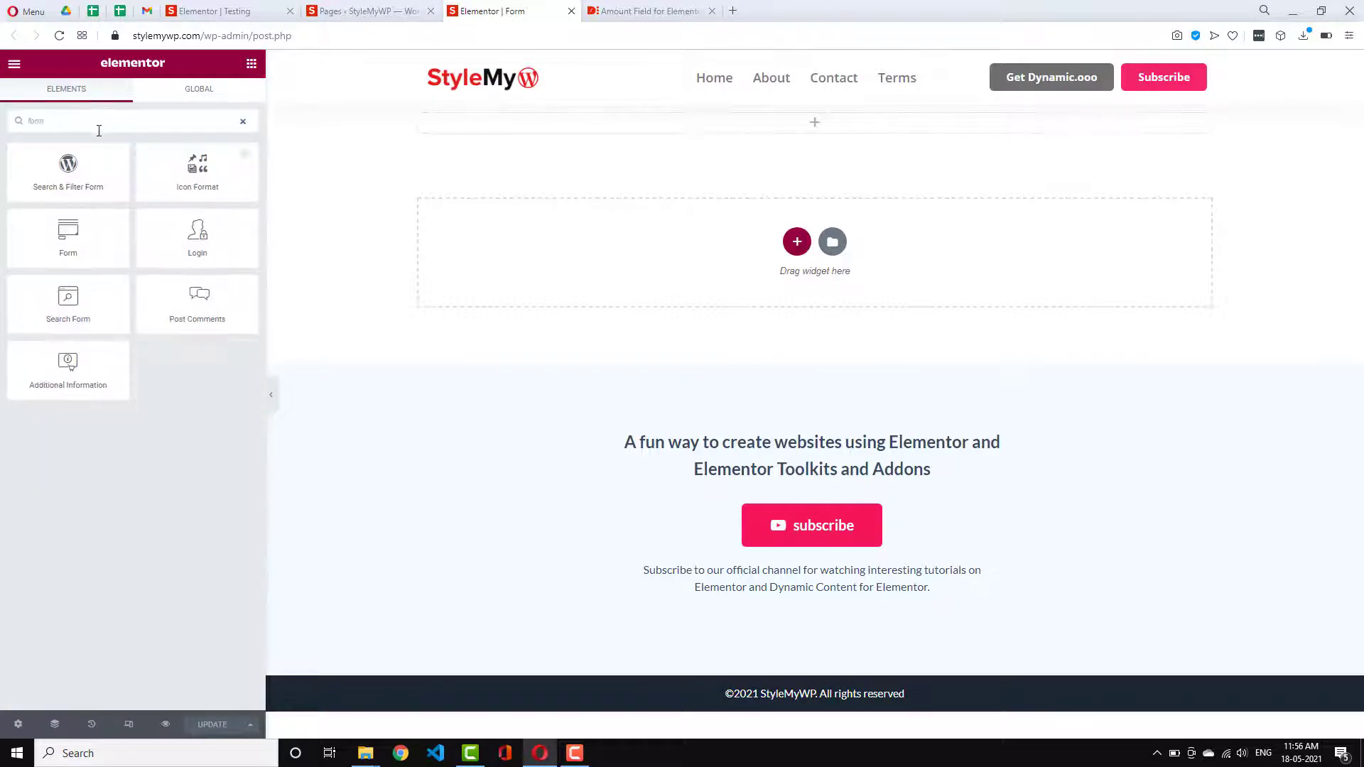
left_click_drag(74, 234, 722, 142)
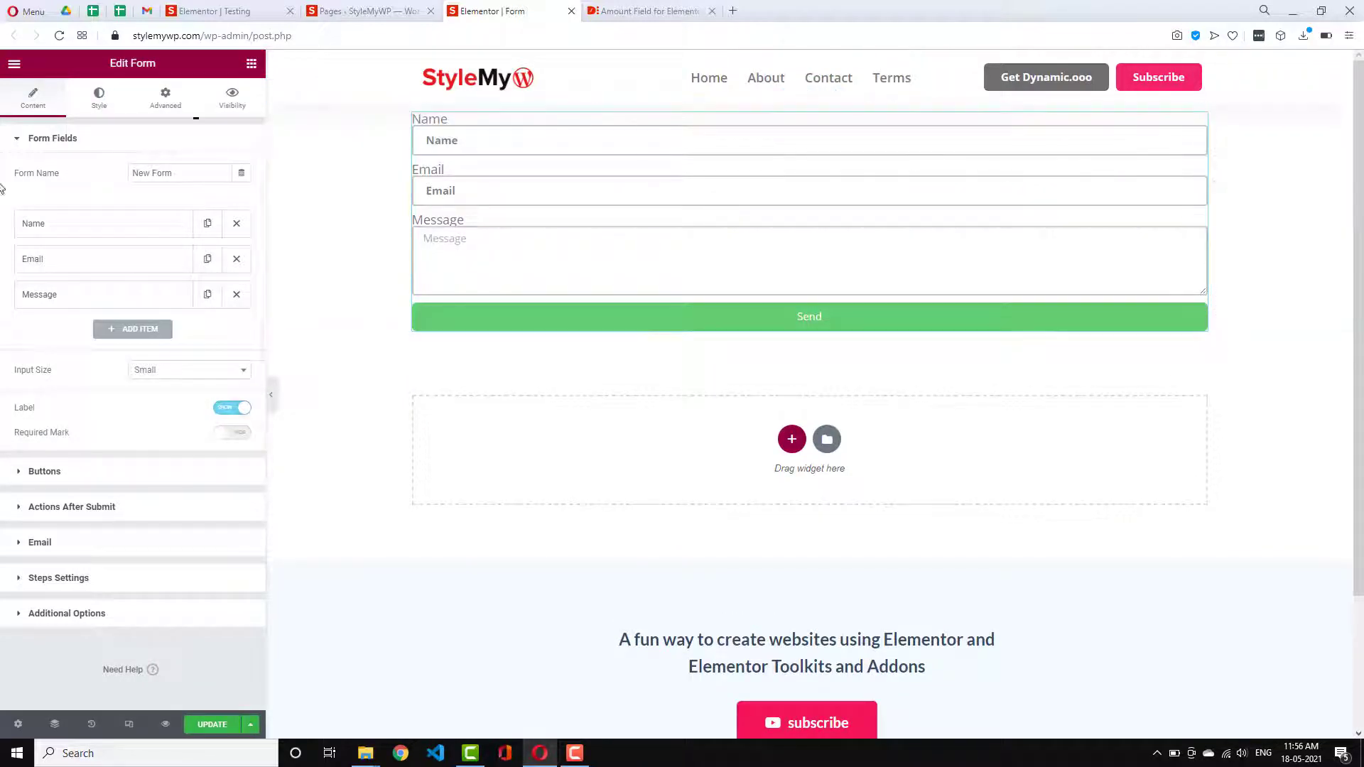
left_click(51, 298)
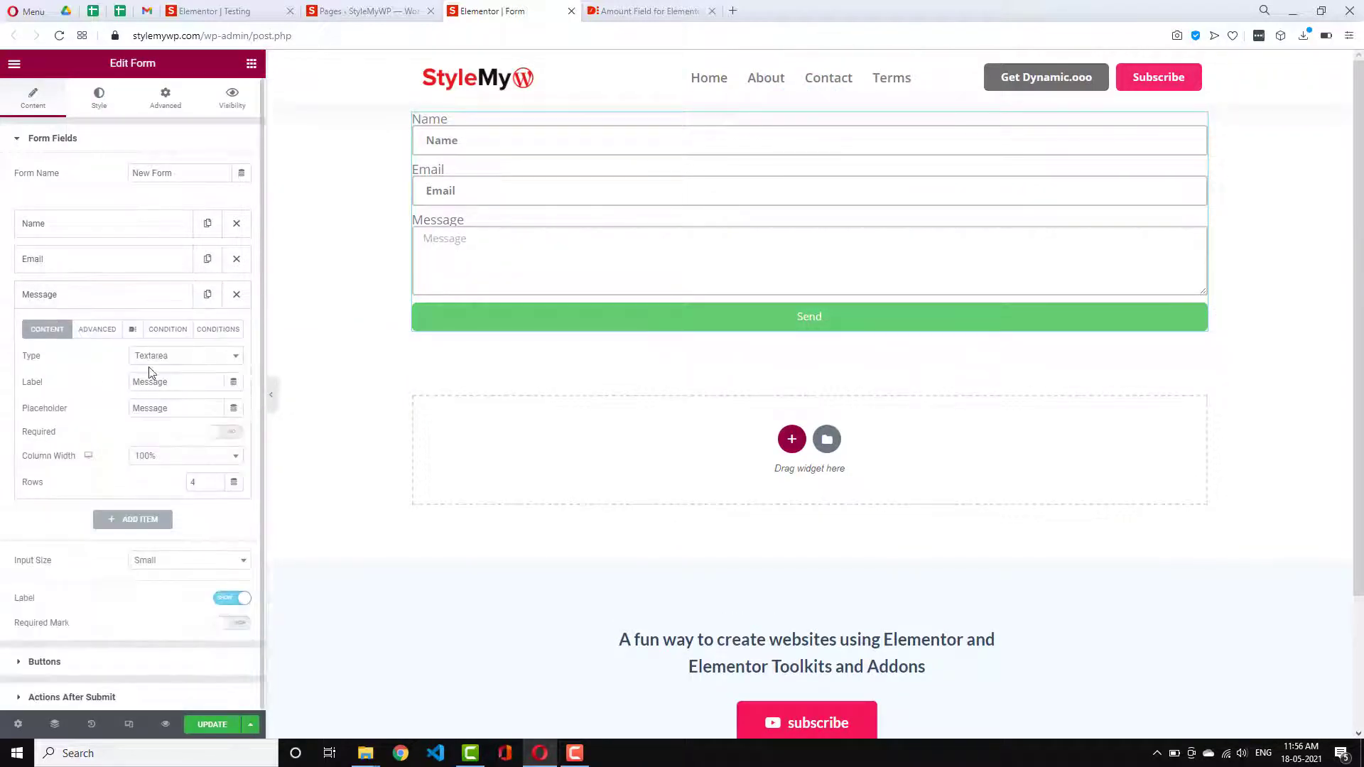
Step: Turn the Message field into an Amount-type field labelled 'Total Amount'
left_click(87, 295)
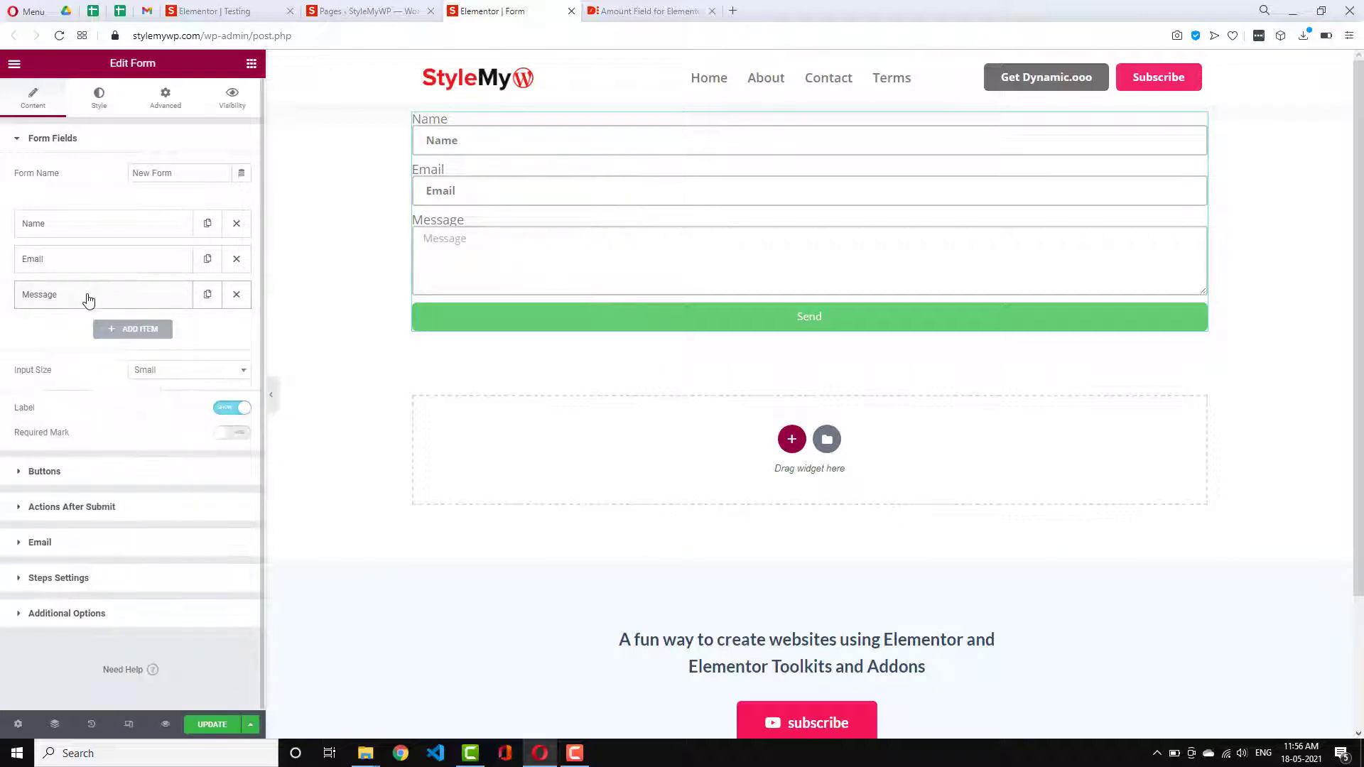
left_click(90, 298)
left_click(168, 357)
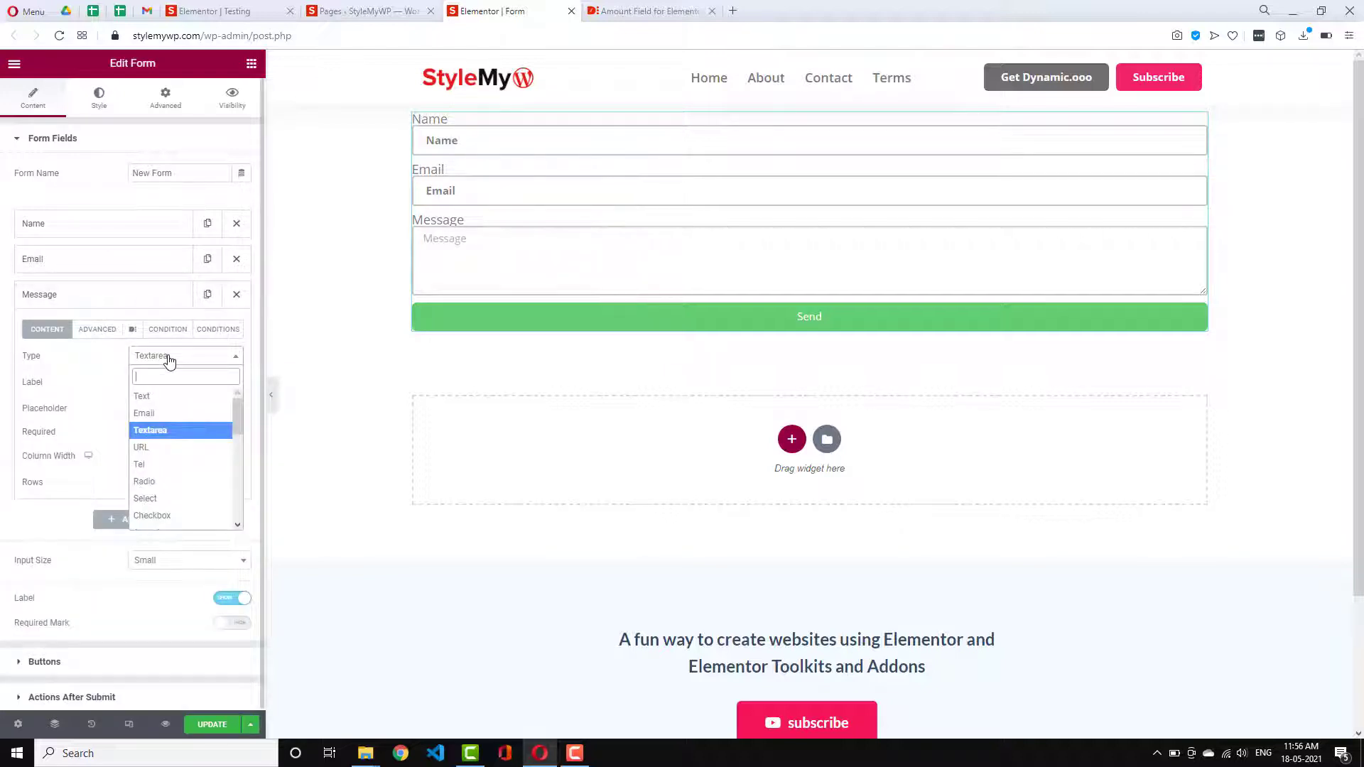
type("am")
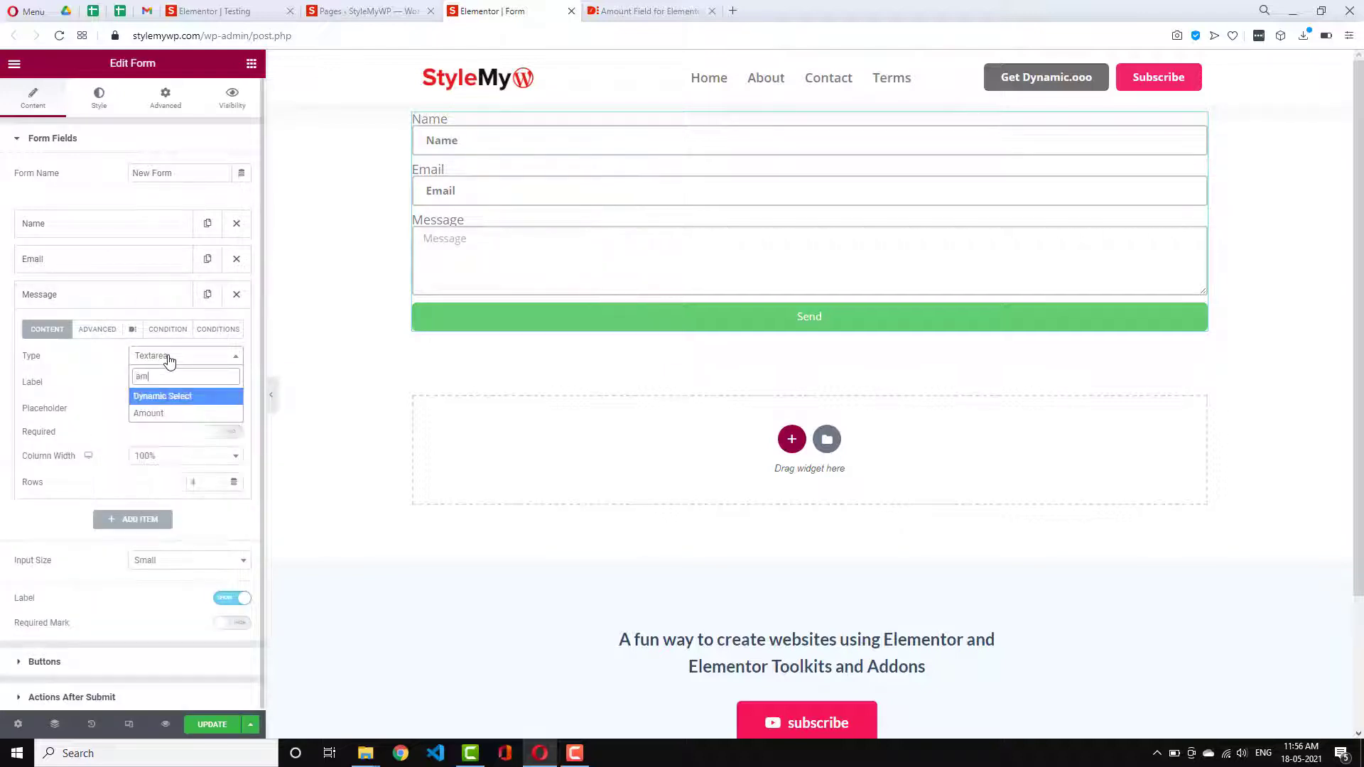
left_click(168, 413)
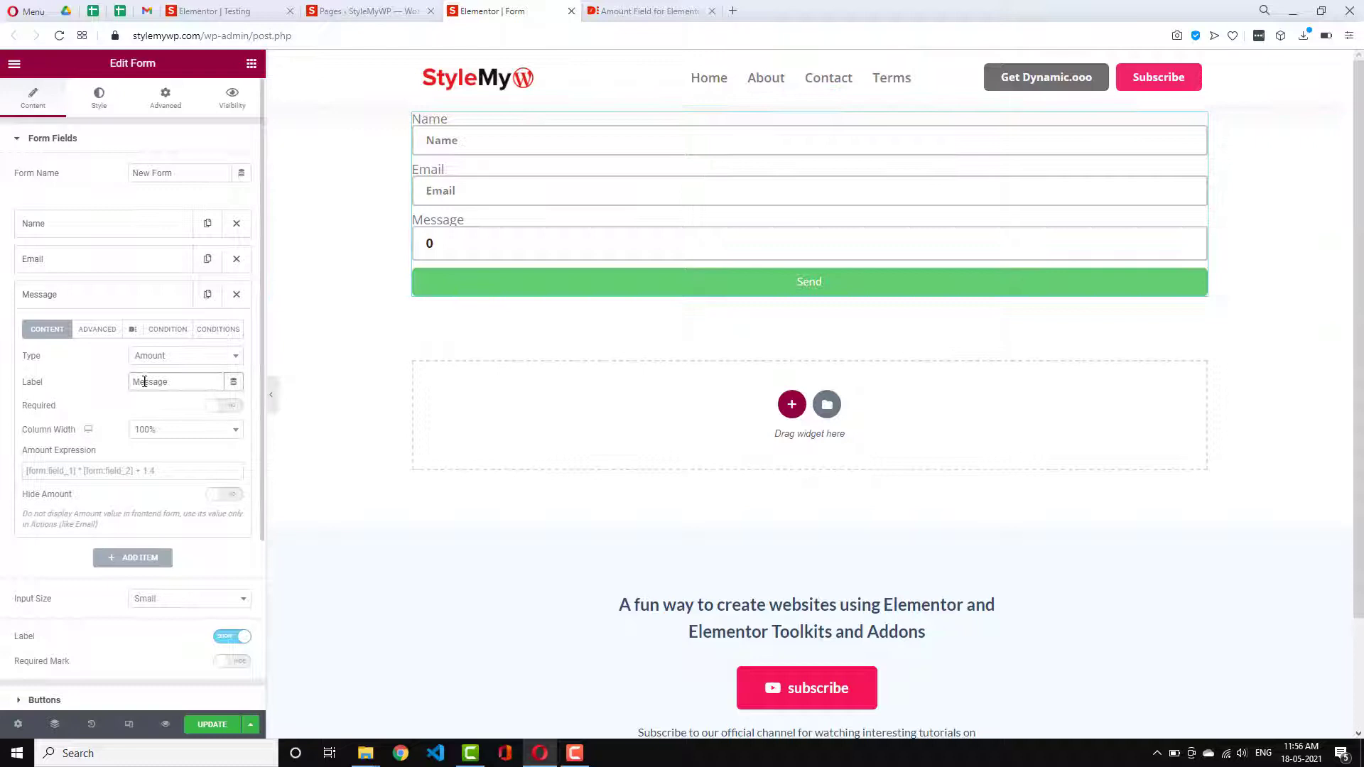
double_click(145, 382)
type("A")
key("BackSpace")
type("T")
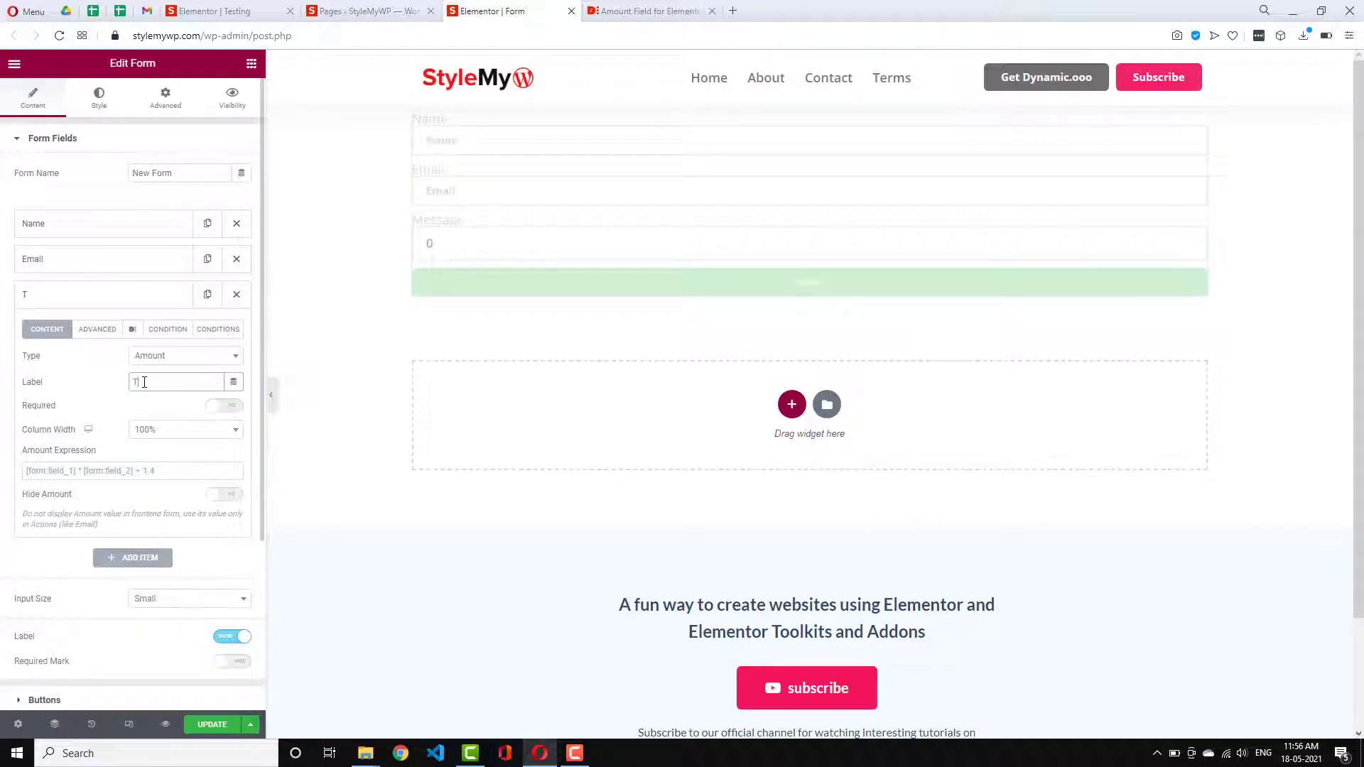
type("otal Amoun")
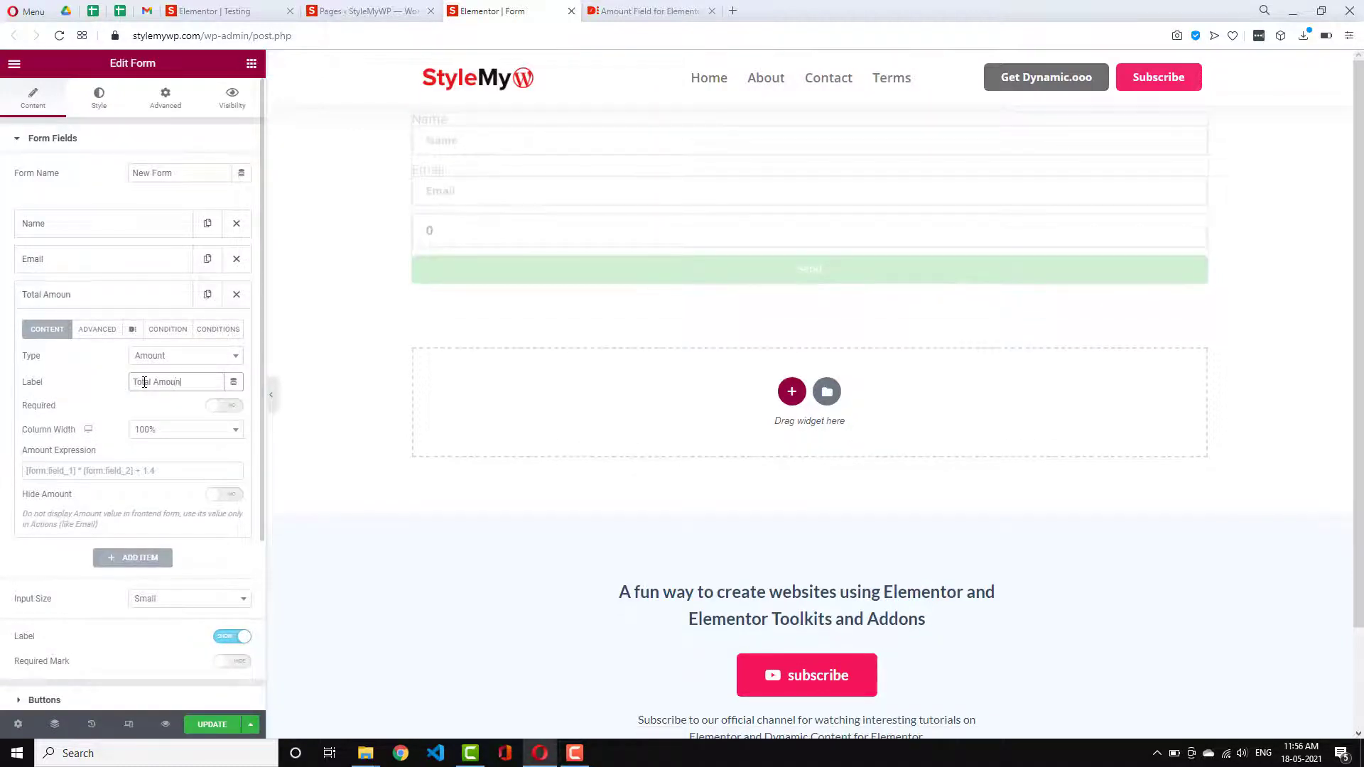
type("t")
left_click(119, 297)
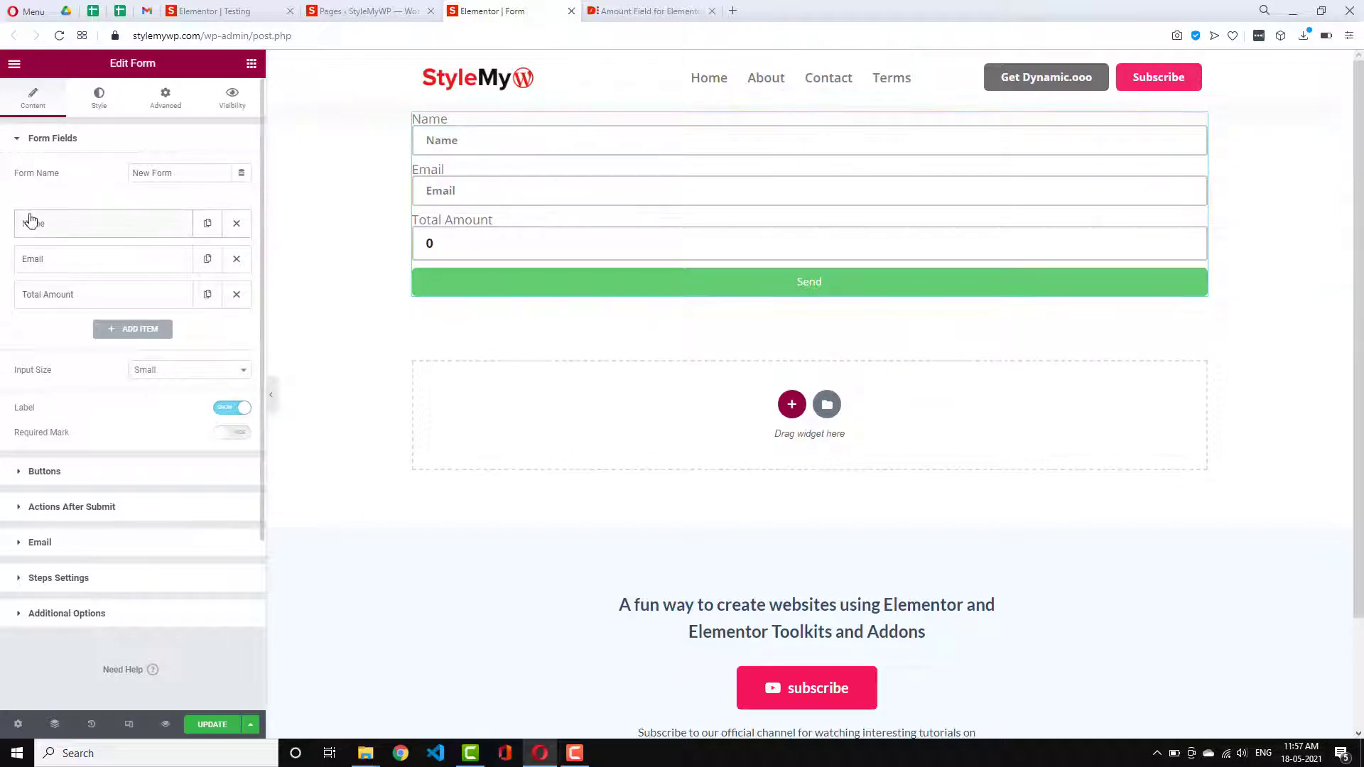
left_click(145, 331)
left_click(159, 392)
left_click(159, 392)
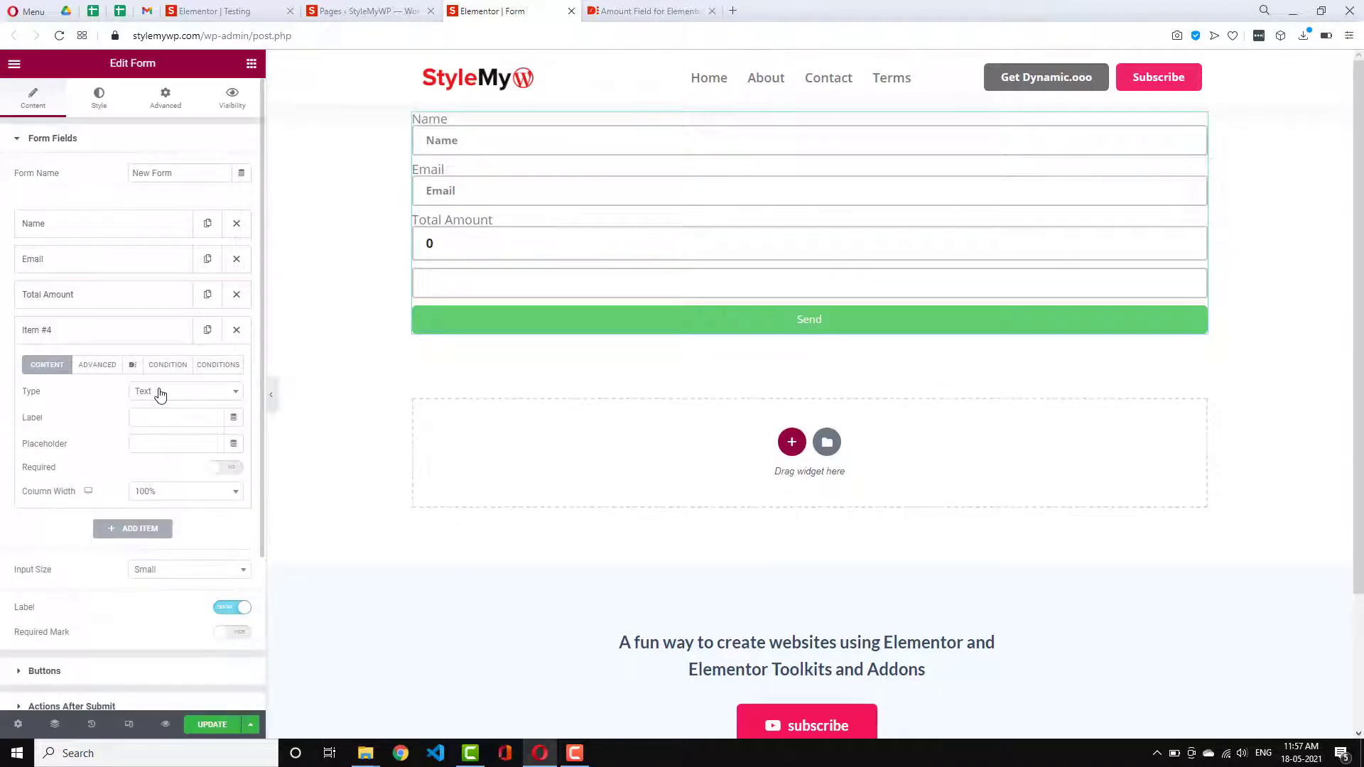
left_click(160, 392)
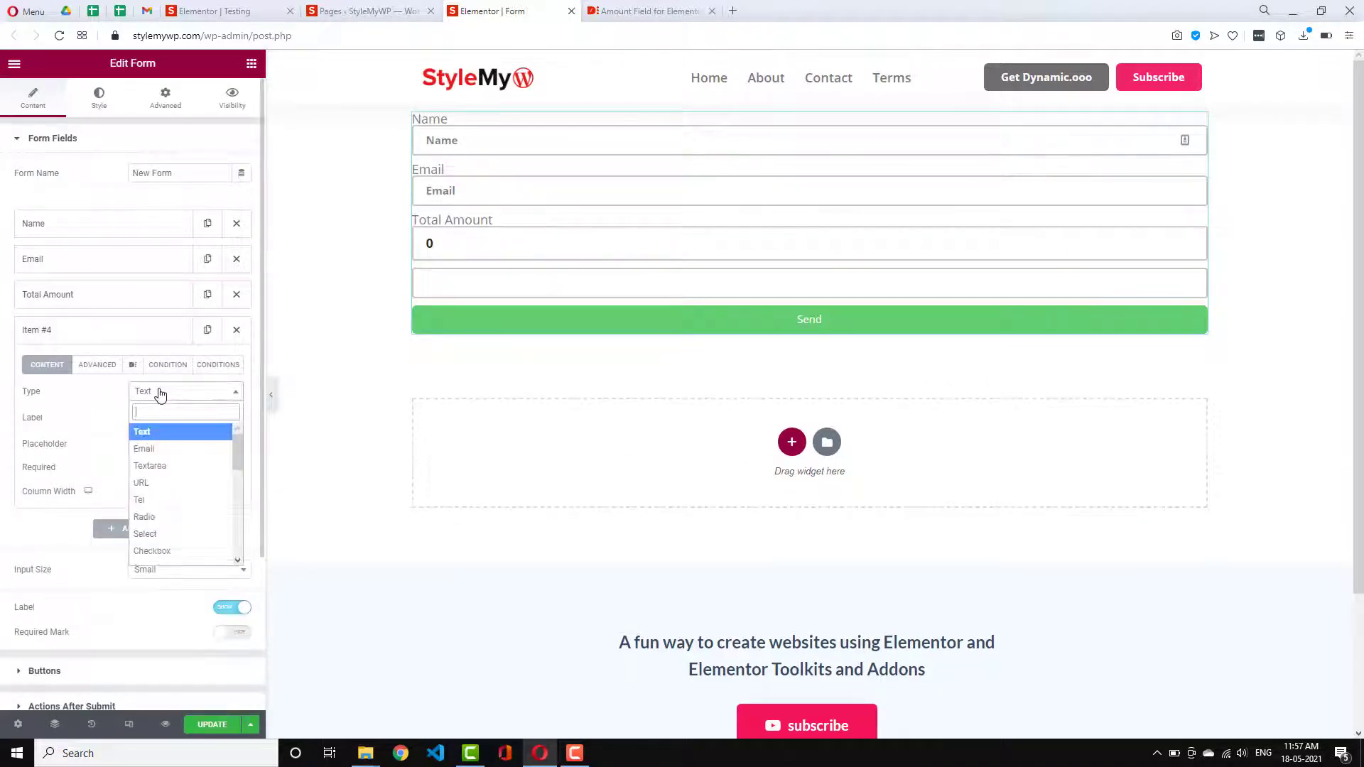
type("paypal")
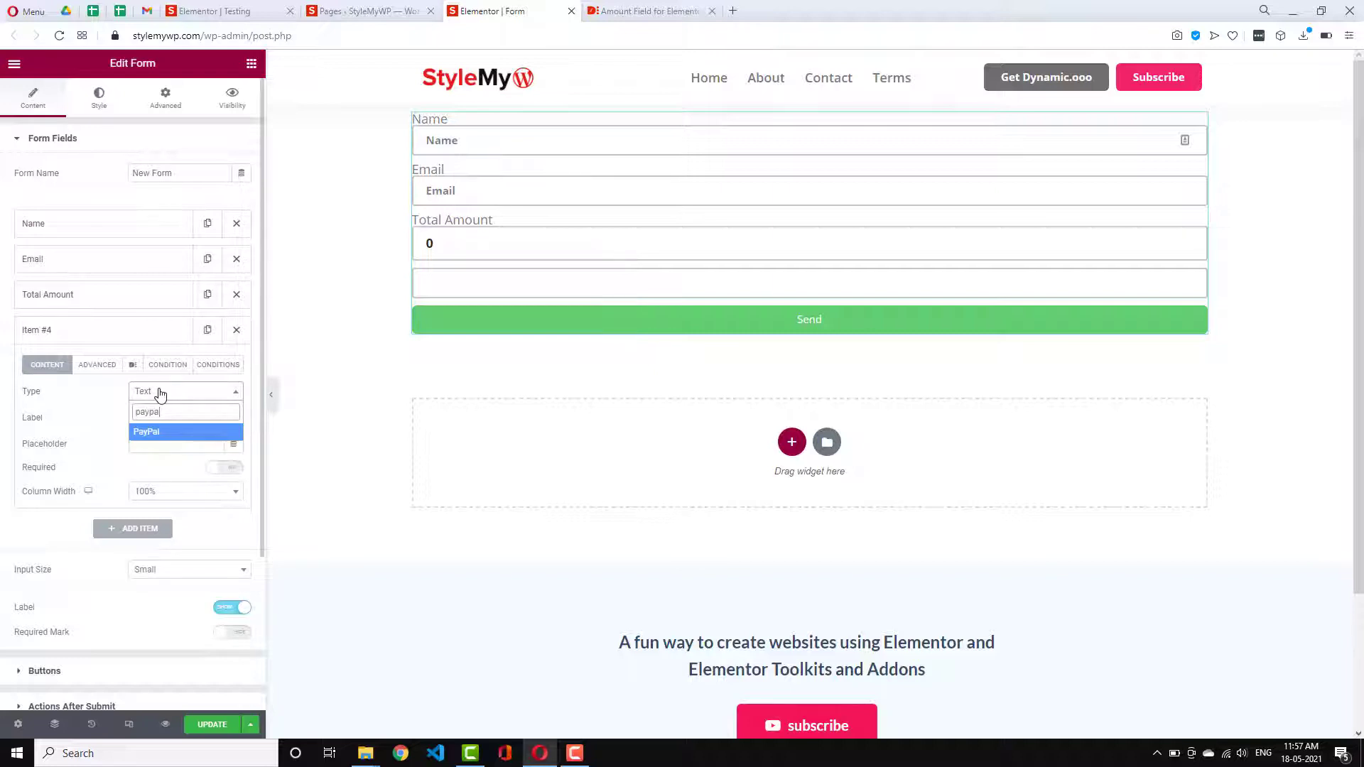
left_click(152, 431)
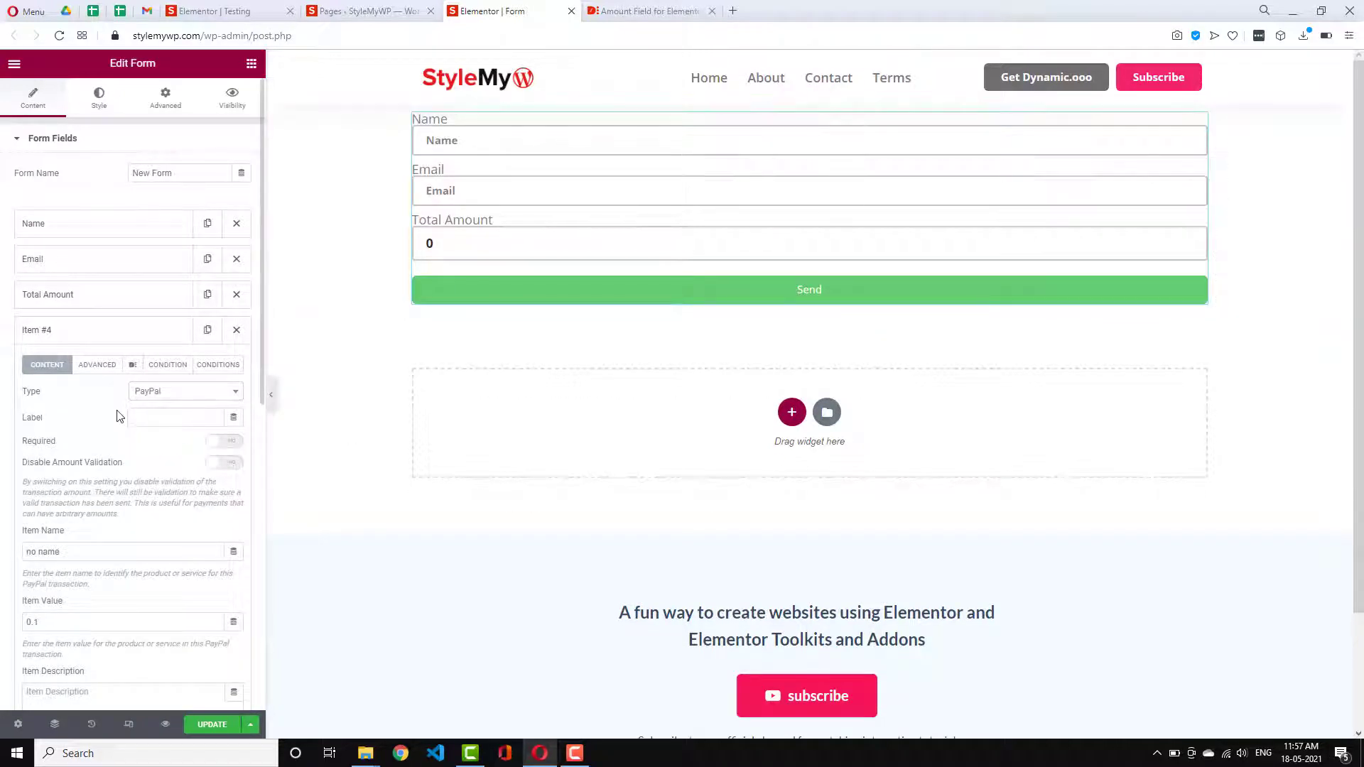
left_click(110, 334)
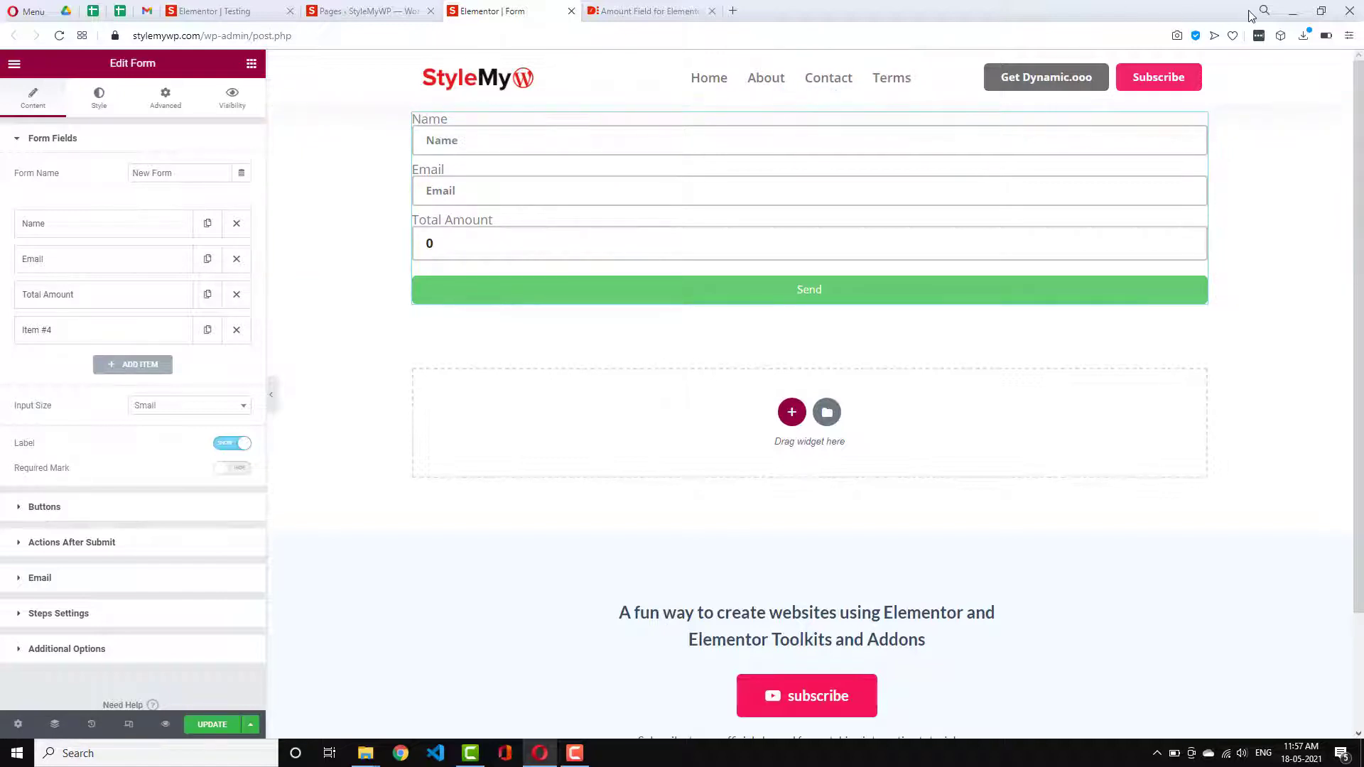
left_click(121, 330)
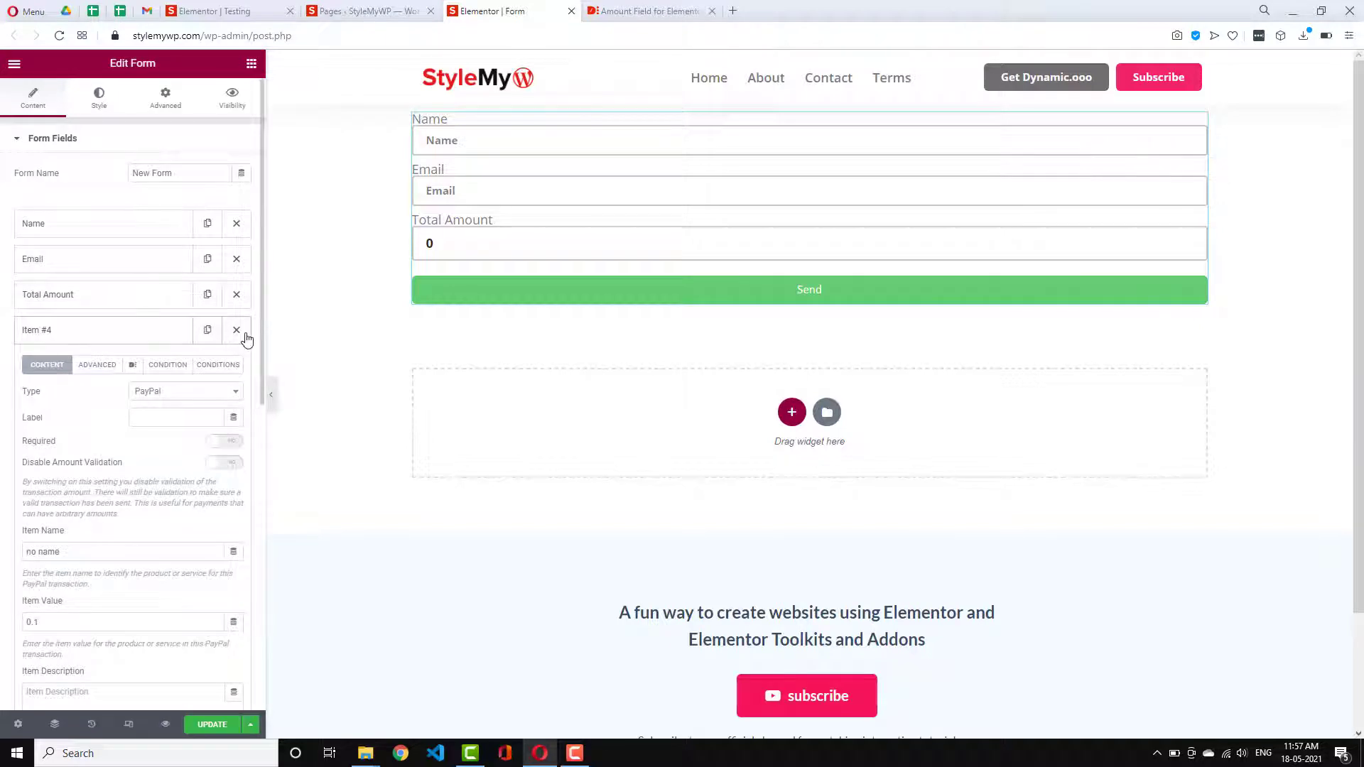
left_click(243, 332)
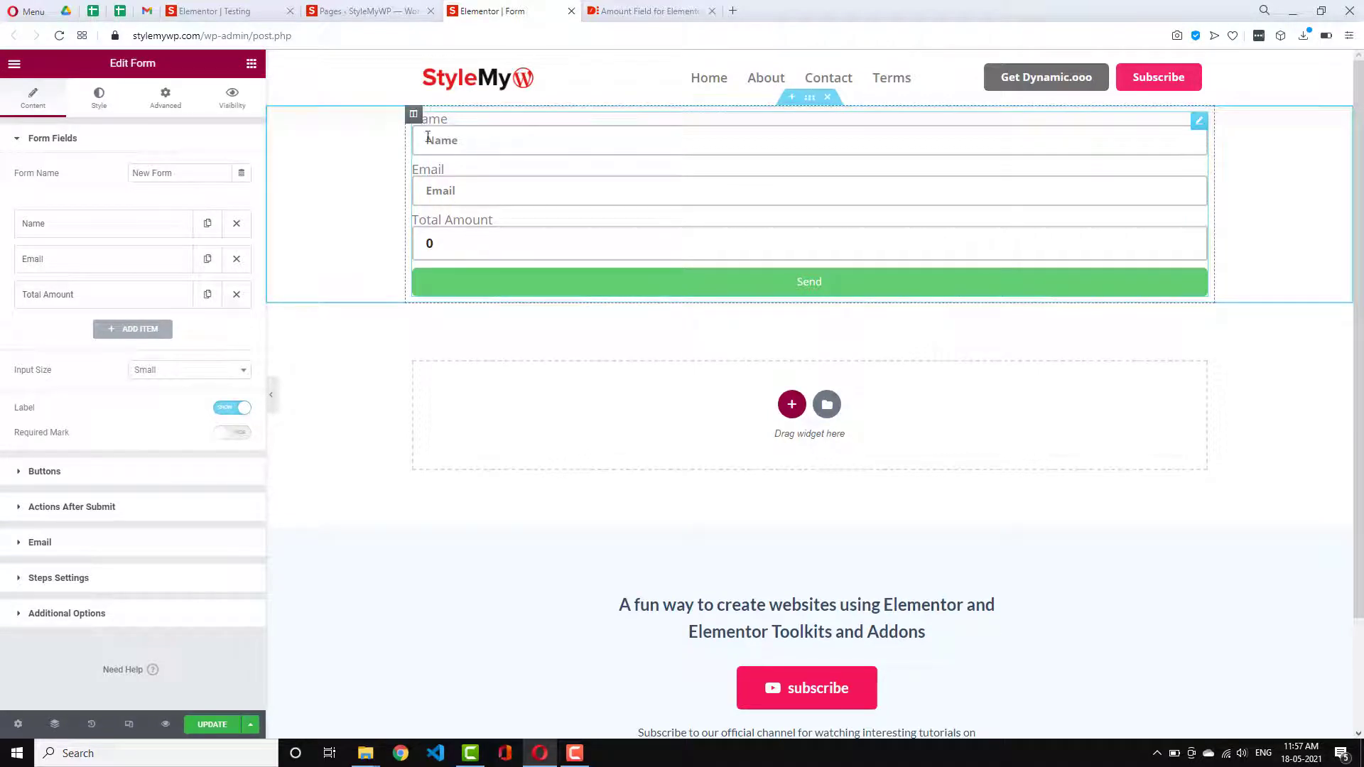
Step: Relabel the Name field 'Product1' with the placeholder 'Choose Product'
left_click(102, 219)
double_click(156, 311)
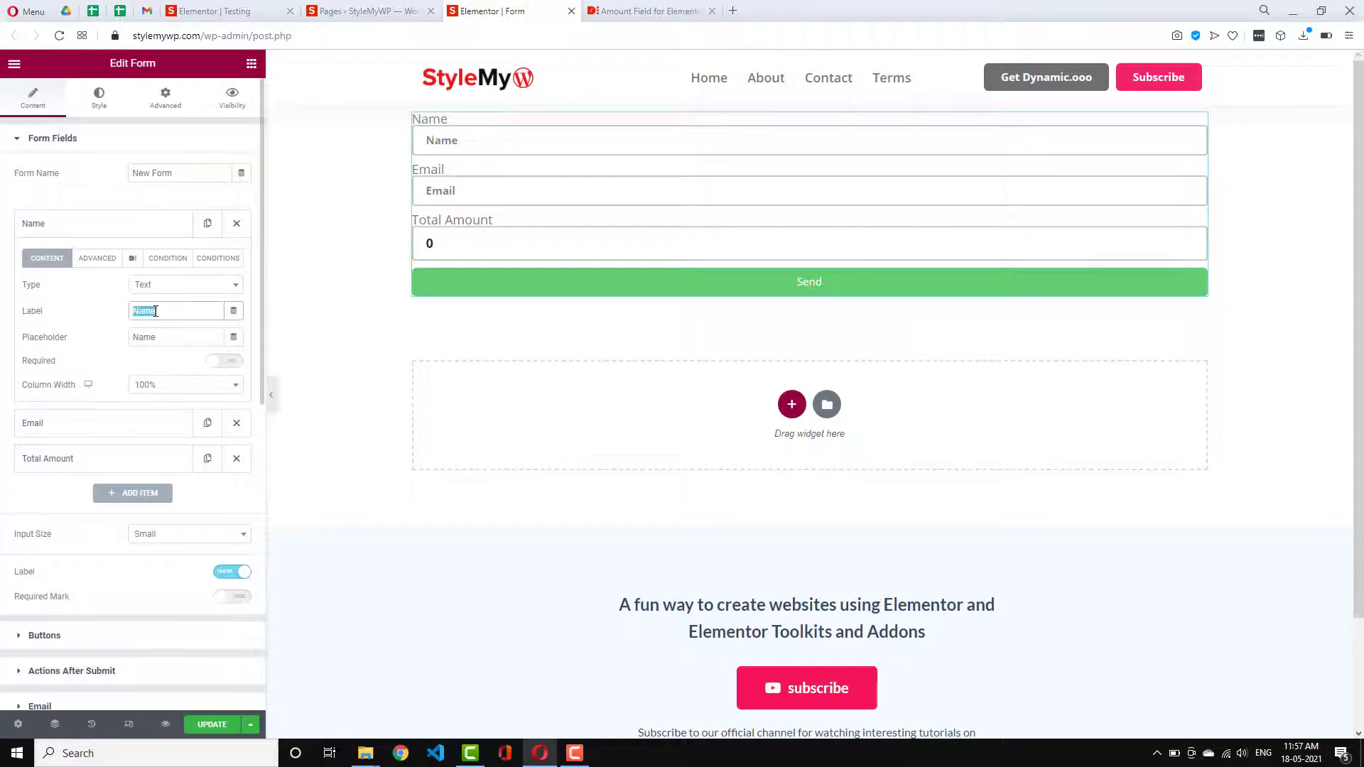
type("Product1")
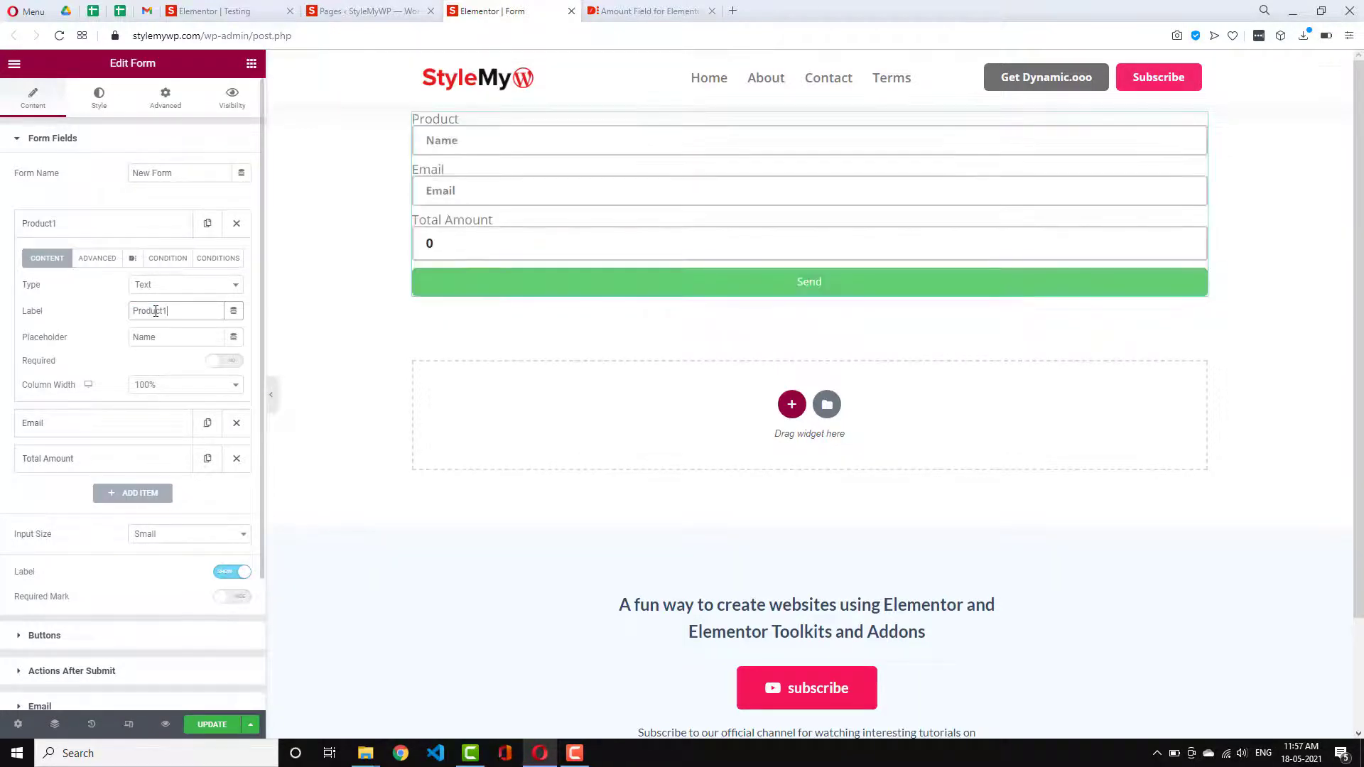
key("Tab")
type("P")
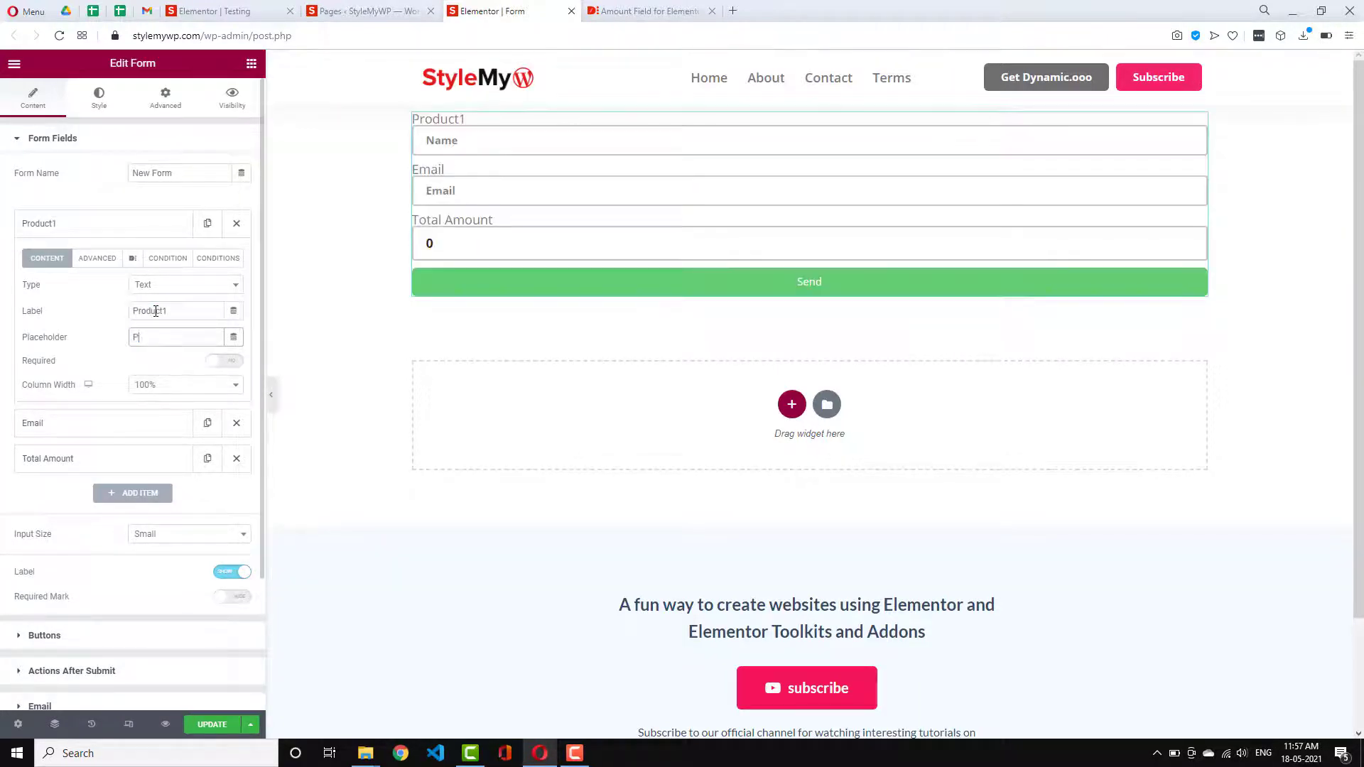
type("roduct")
left_click(133, 337)
type("Choose")
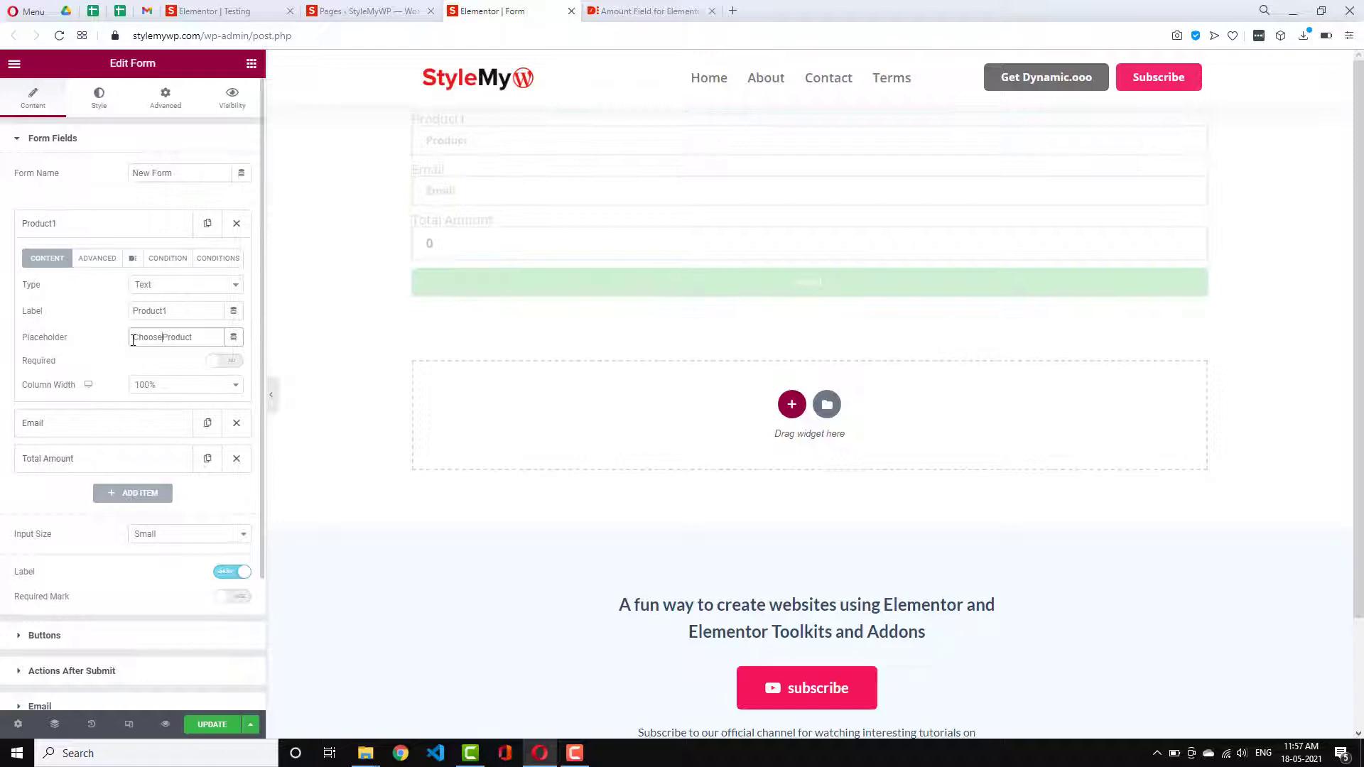
triple_click(133, 340)
key("ctrl+c")
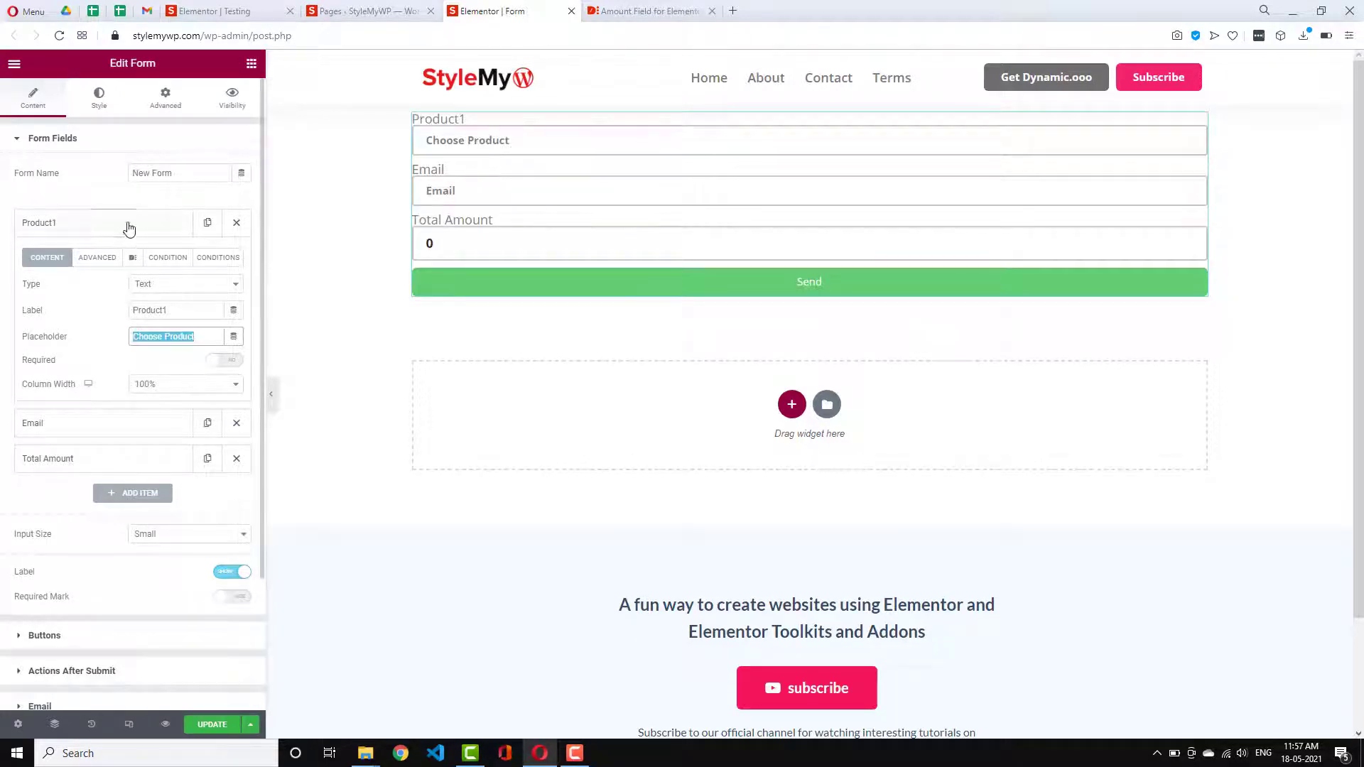
left_click(125, 229)
Step: Relabel the Email field 'Product2' and paste 'Choose Product' as its placeholder
left_click(117, 260)
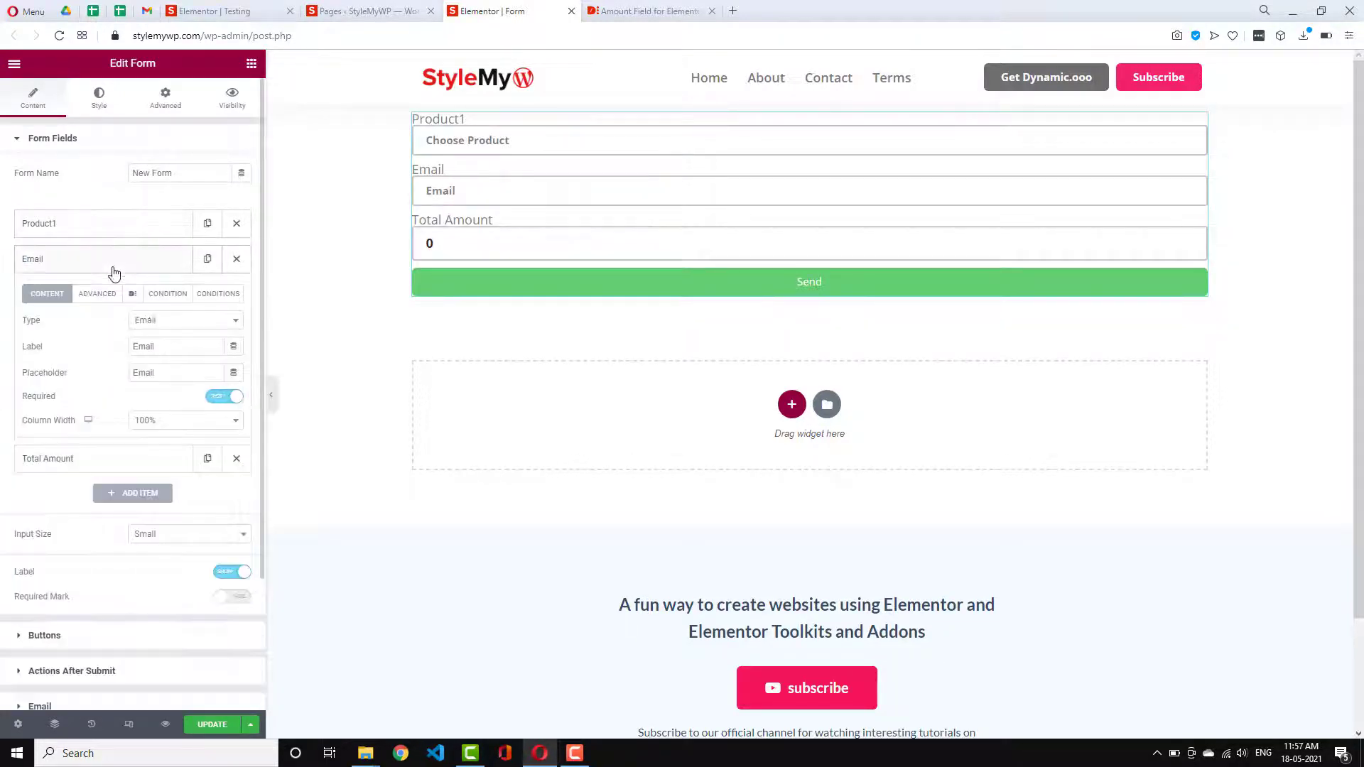
double_click(177, 343)
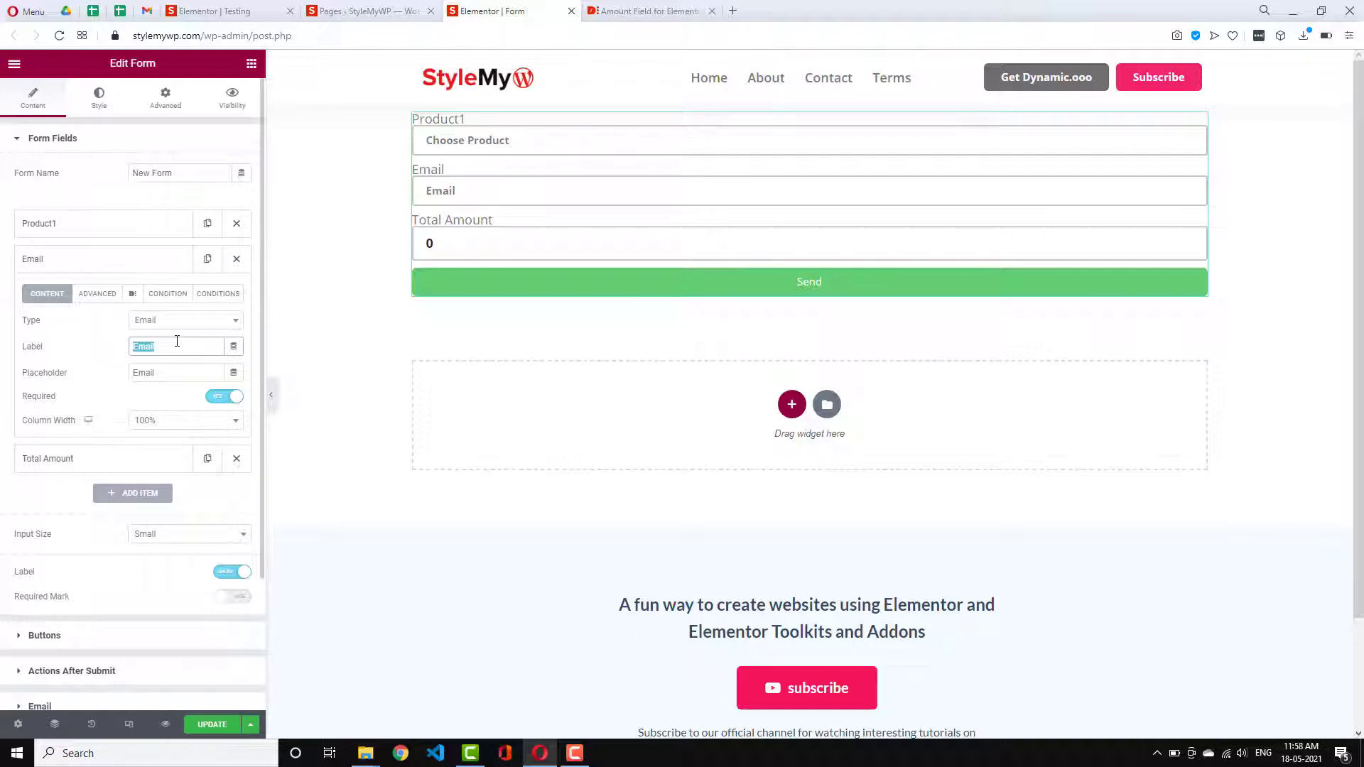
type("Product2")
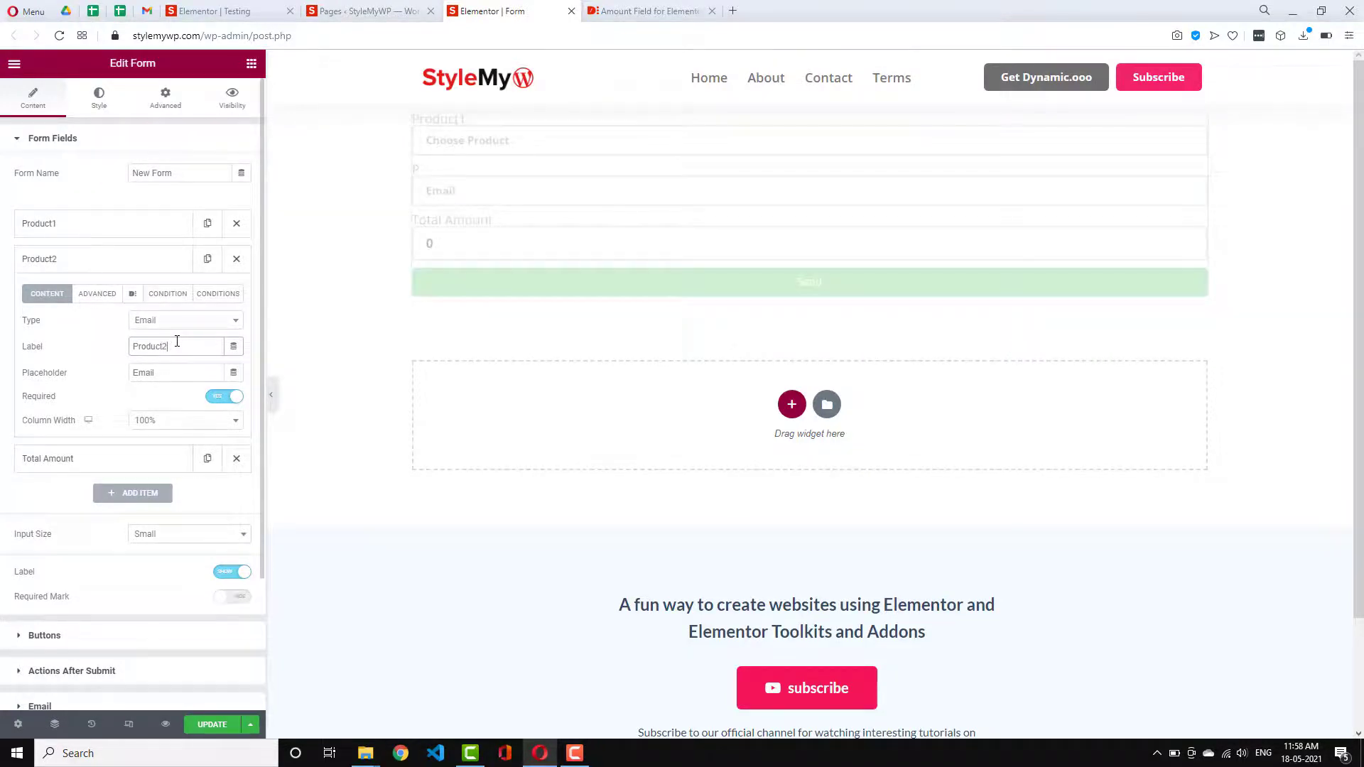
key("Tab")
key("ctrl+v")
Step: Change both Product2 and Product1 to Select-type dropdown fields
left_click(167, 323)
type("se")
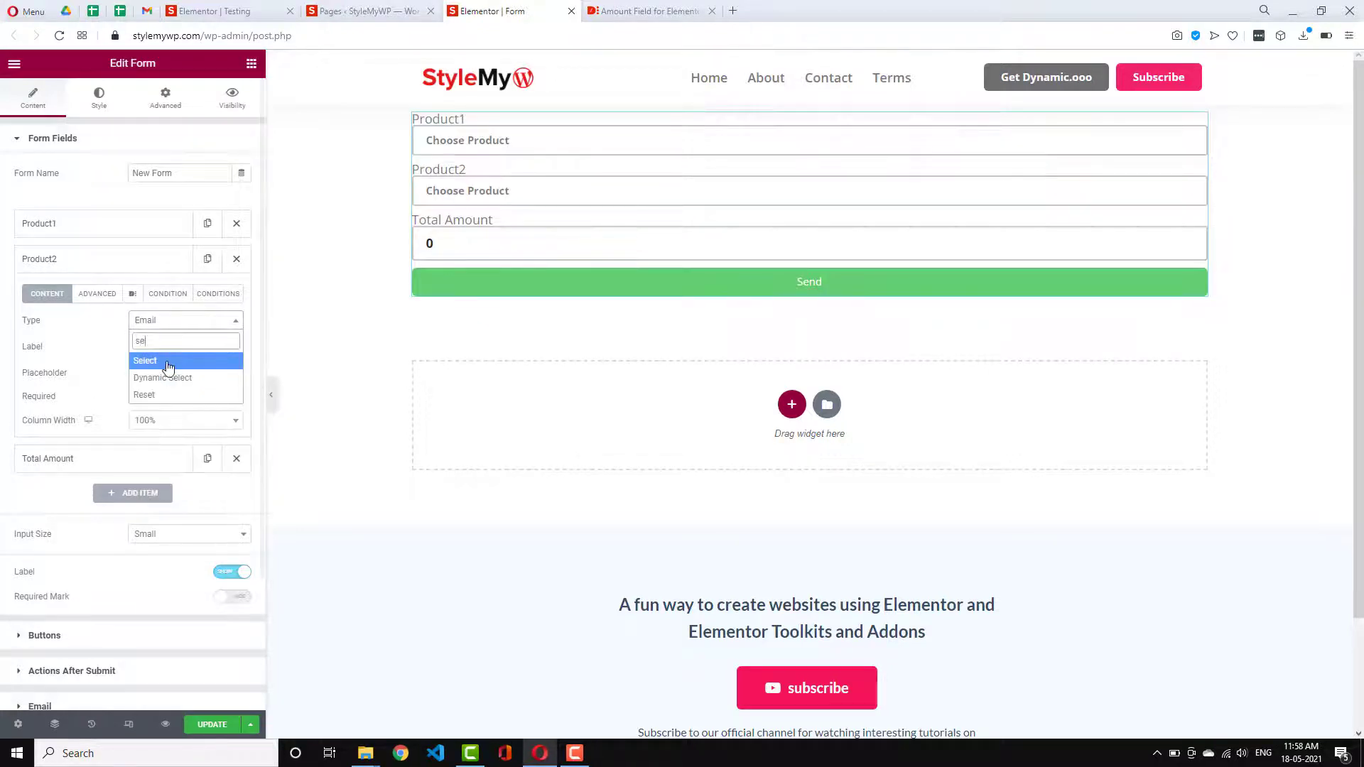
left_click(167, 362)
left_click(135, 223)
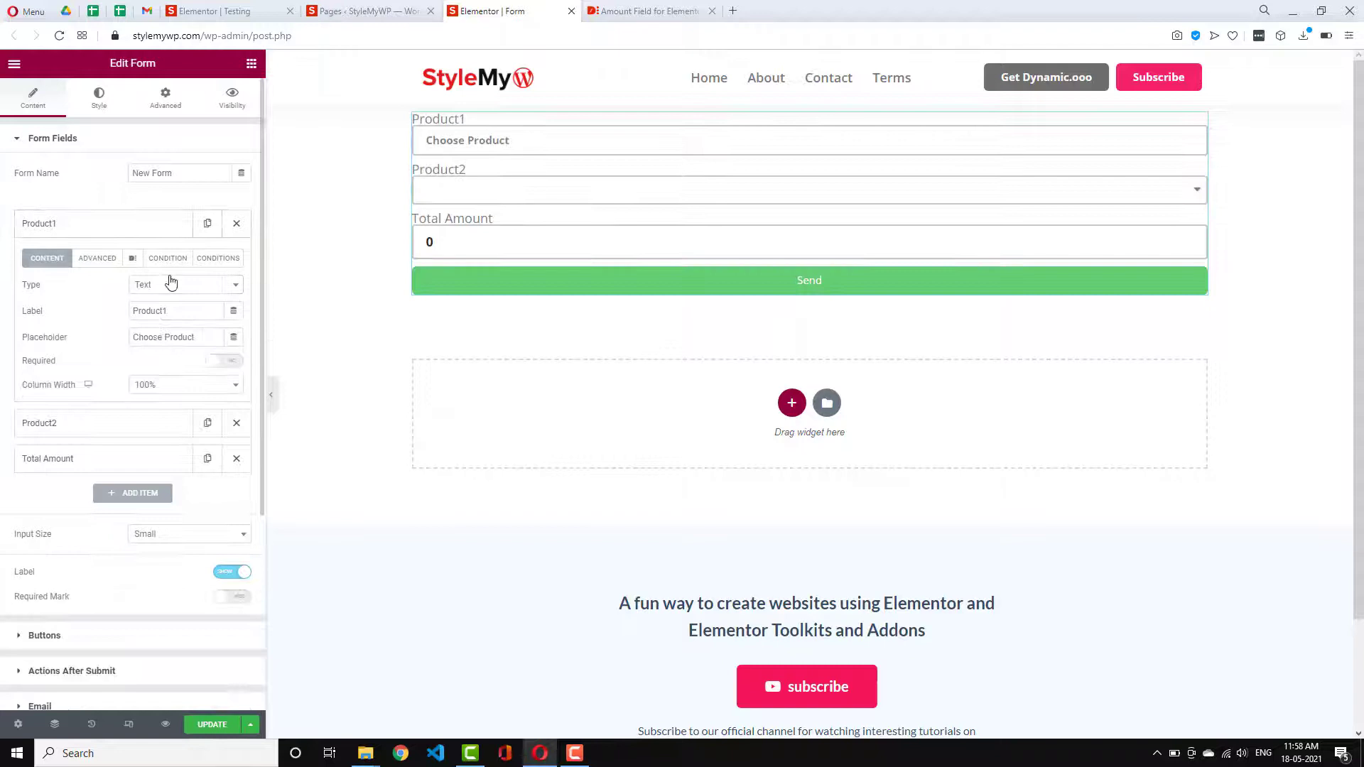
left_click(173, 284)
type("se")
left_click(174, 320)
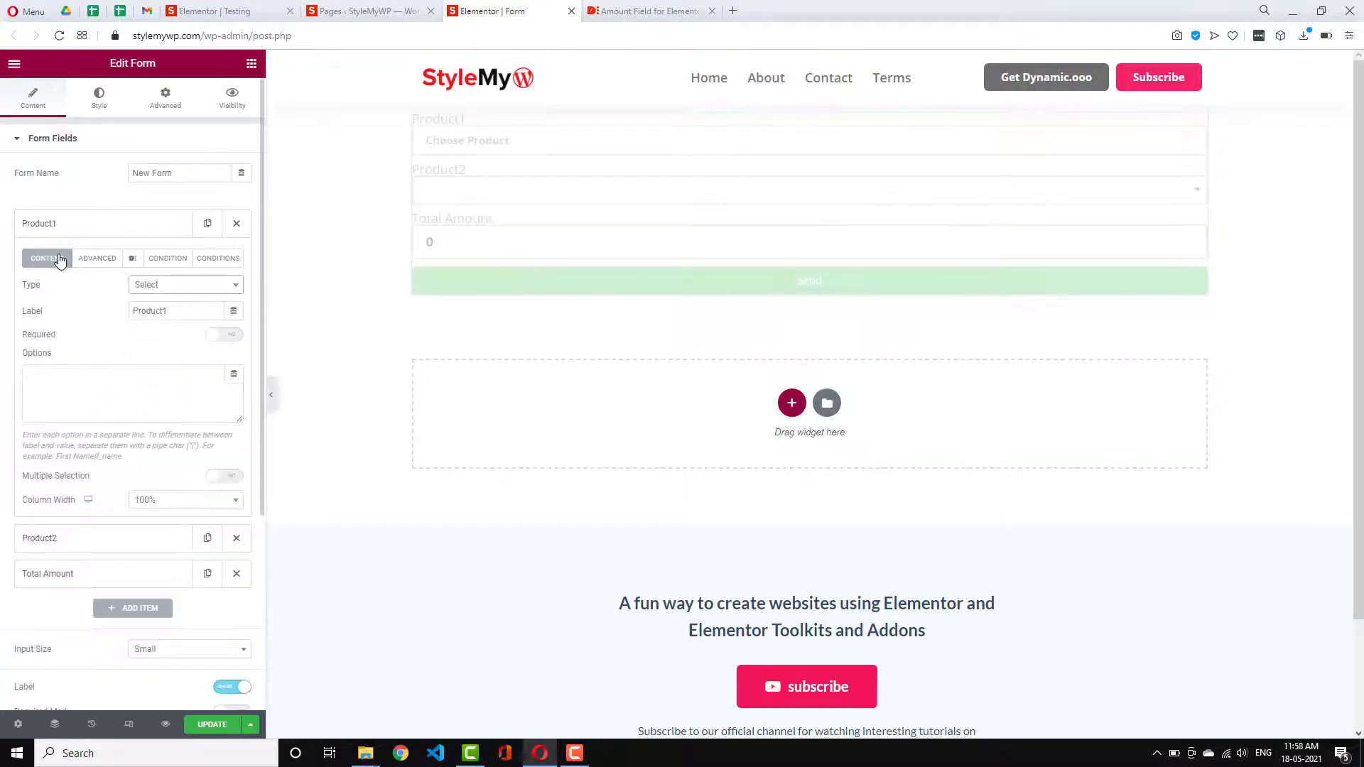
Step: In the Advanced settings, set the field IDs to product1 and prodcut2
left_click(97, 258)
double_click(129, 310)
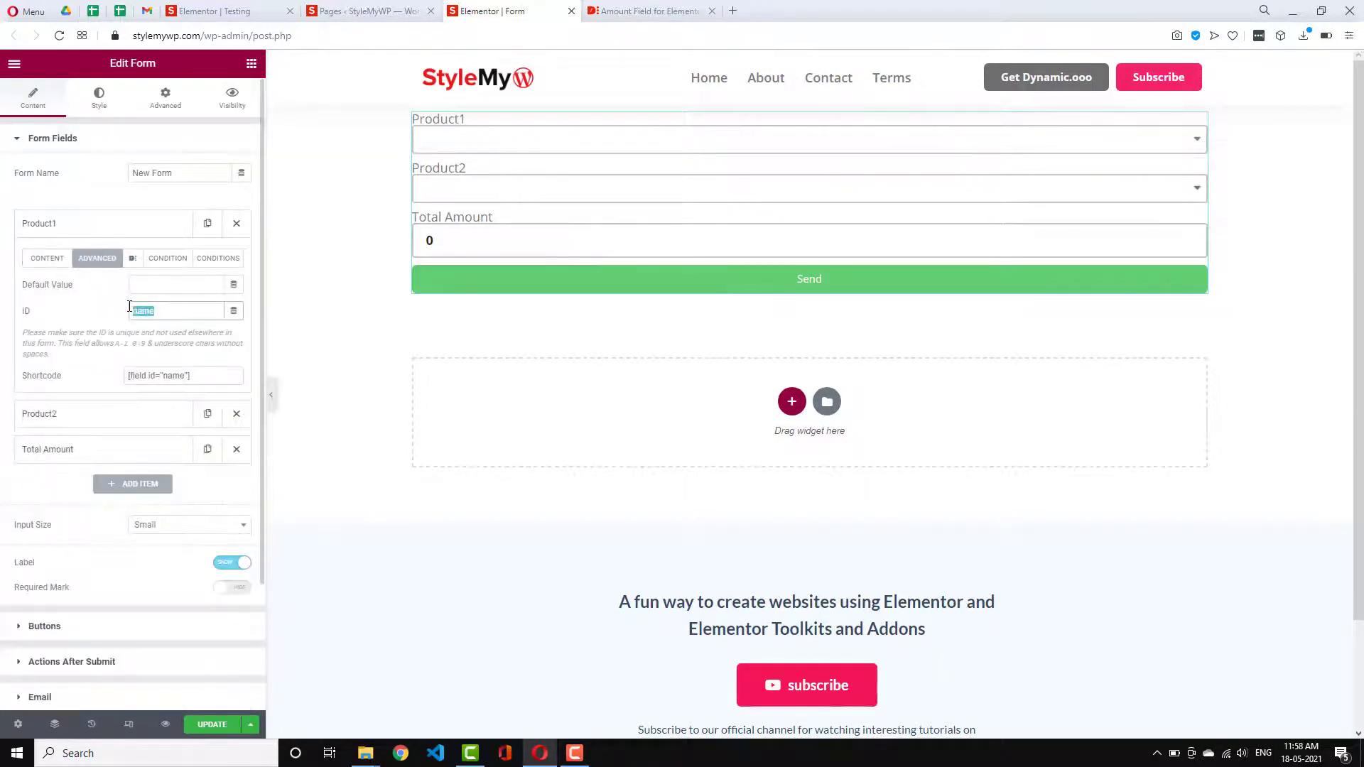
type("product1")
left_click(106, 420)
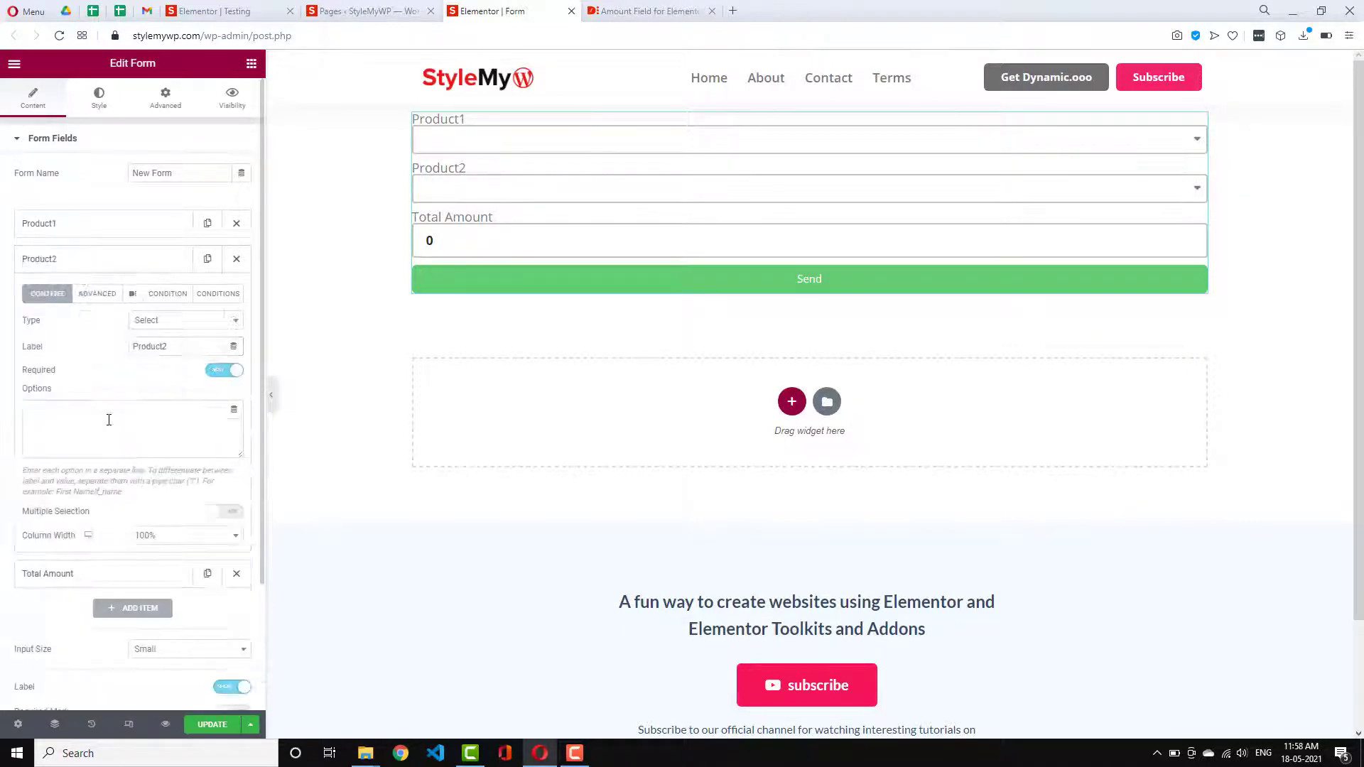
left_click(97, 293)
double_click(152, 348)
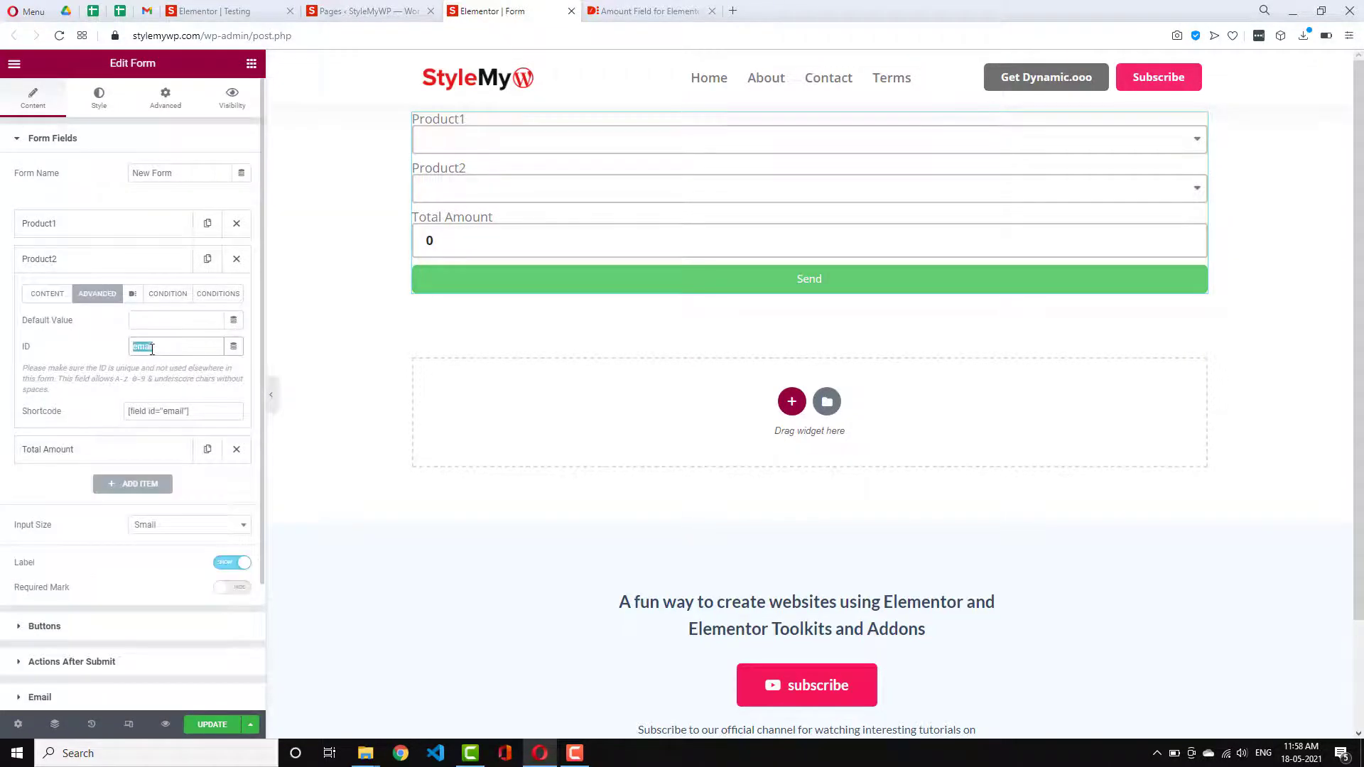
type("prod")
key("BackSpace")
type("od")
left_click(84, 264)
left_click(89, 229)
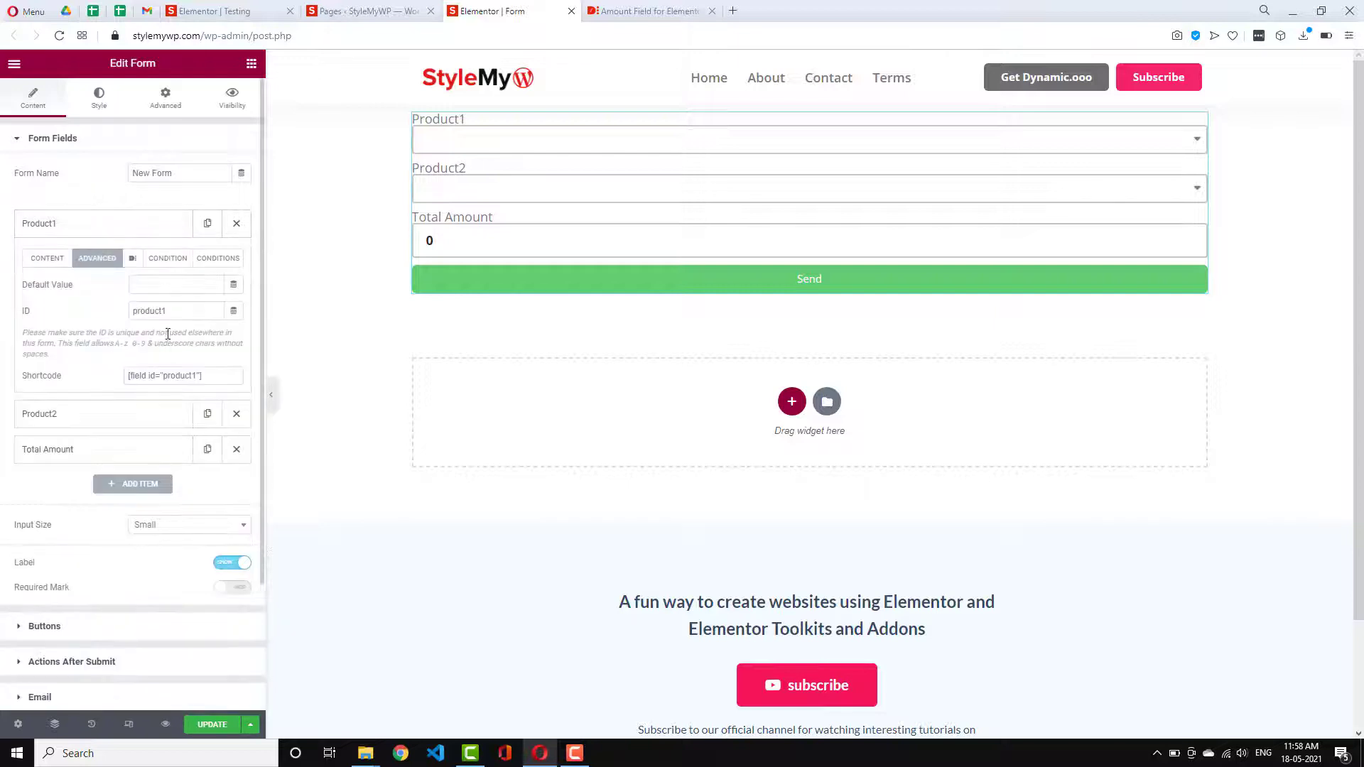
Step: Enter Product1's dropdown options as Orange|30 and Grapes|40 on separate lines
left_click(45, 260)
left_click(120, 381)
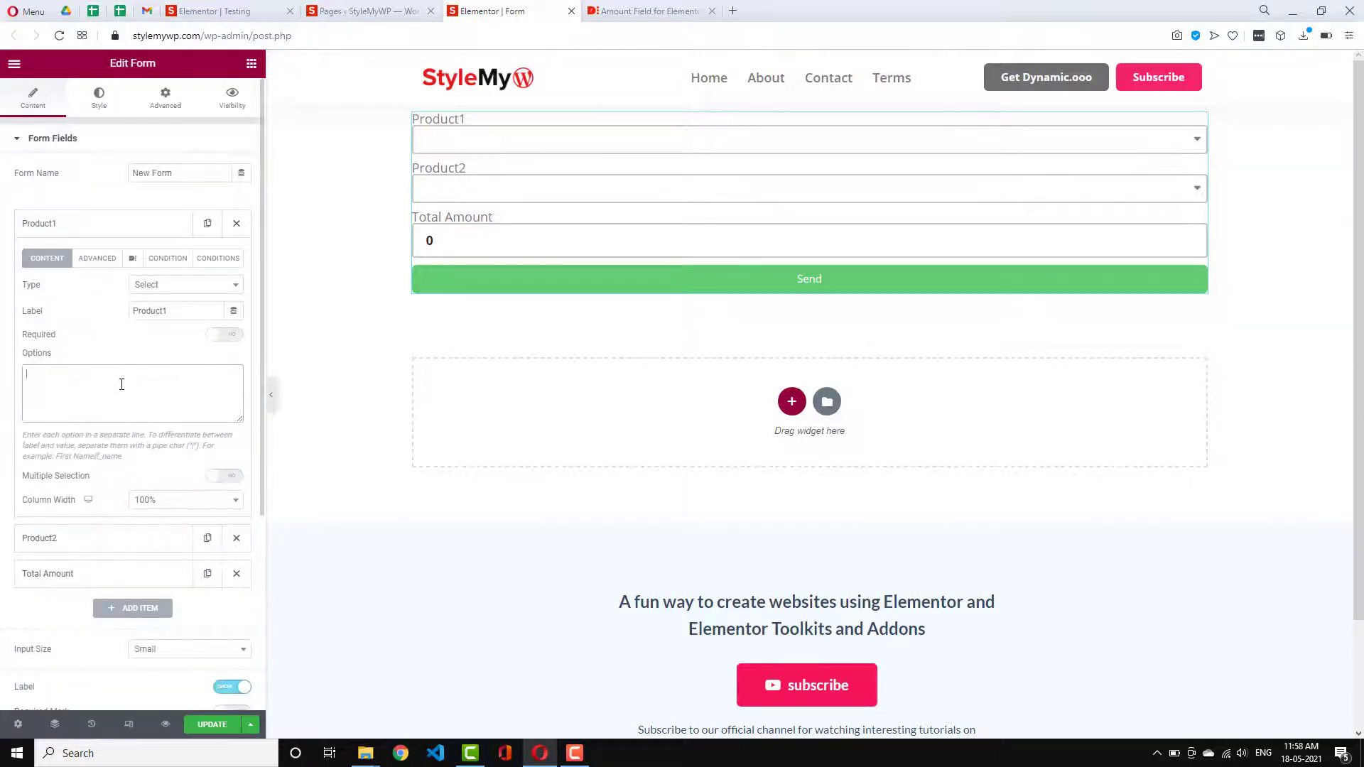
type("Orange|")
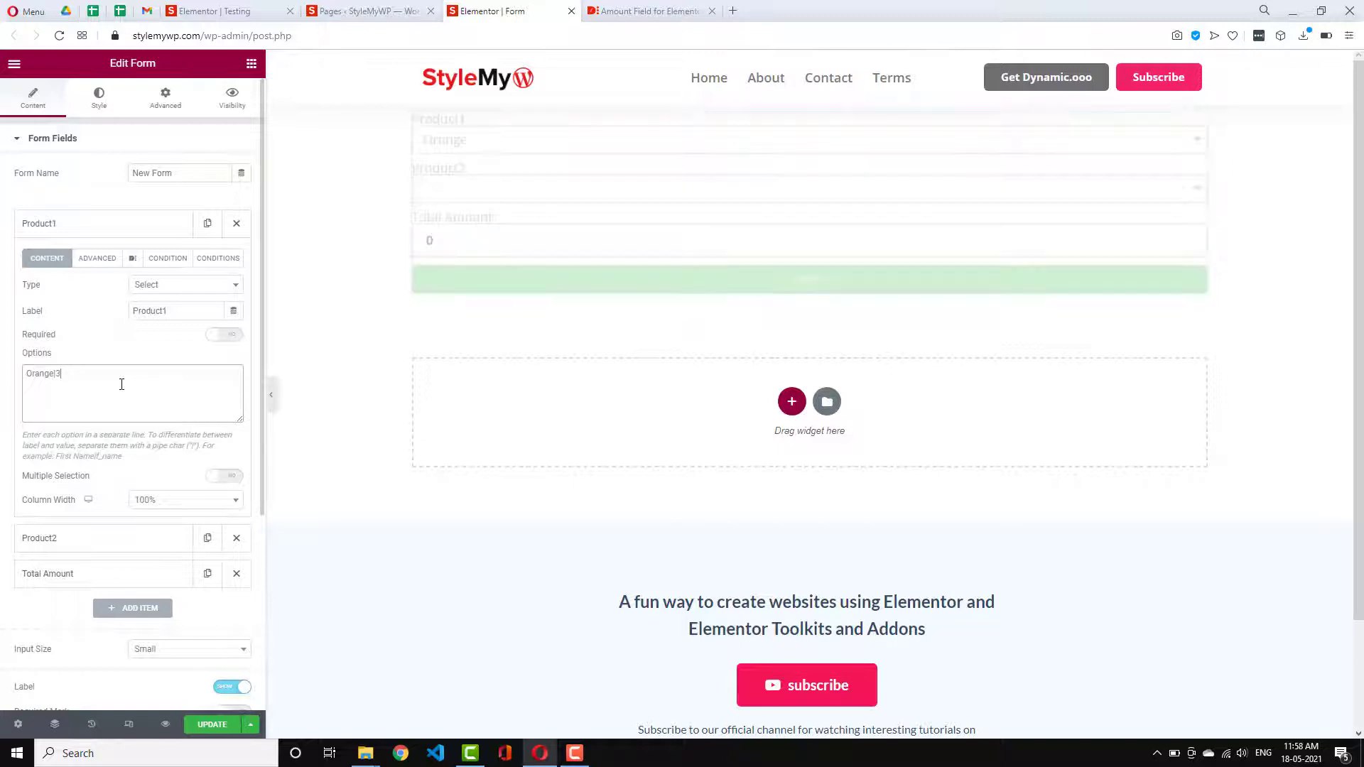
type("30")
key("Return")
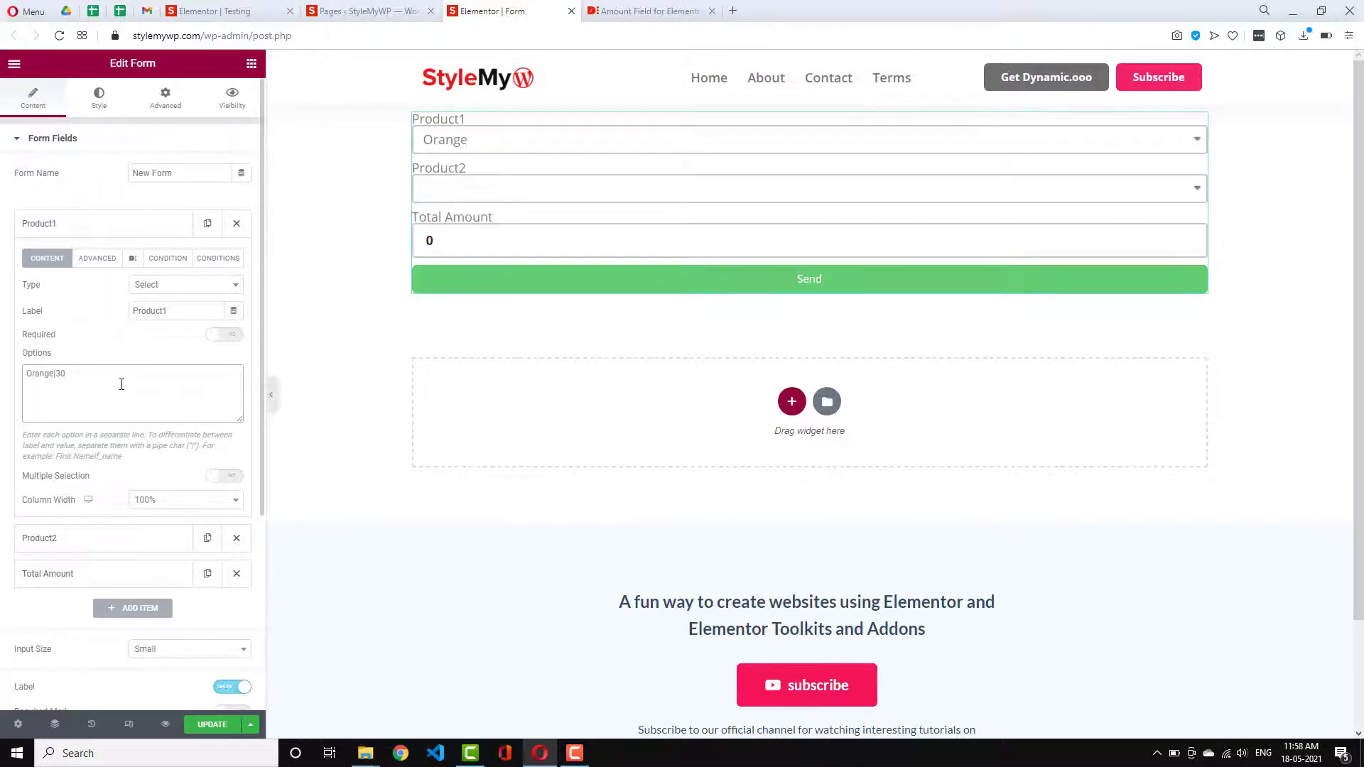
type("Ga")
type("apes")
type("|40")
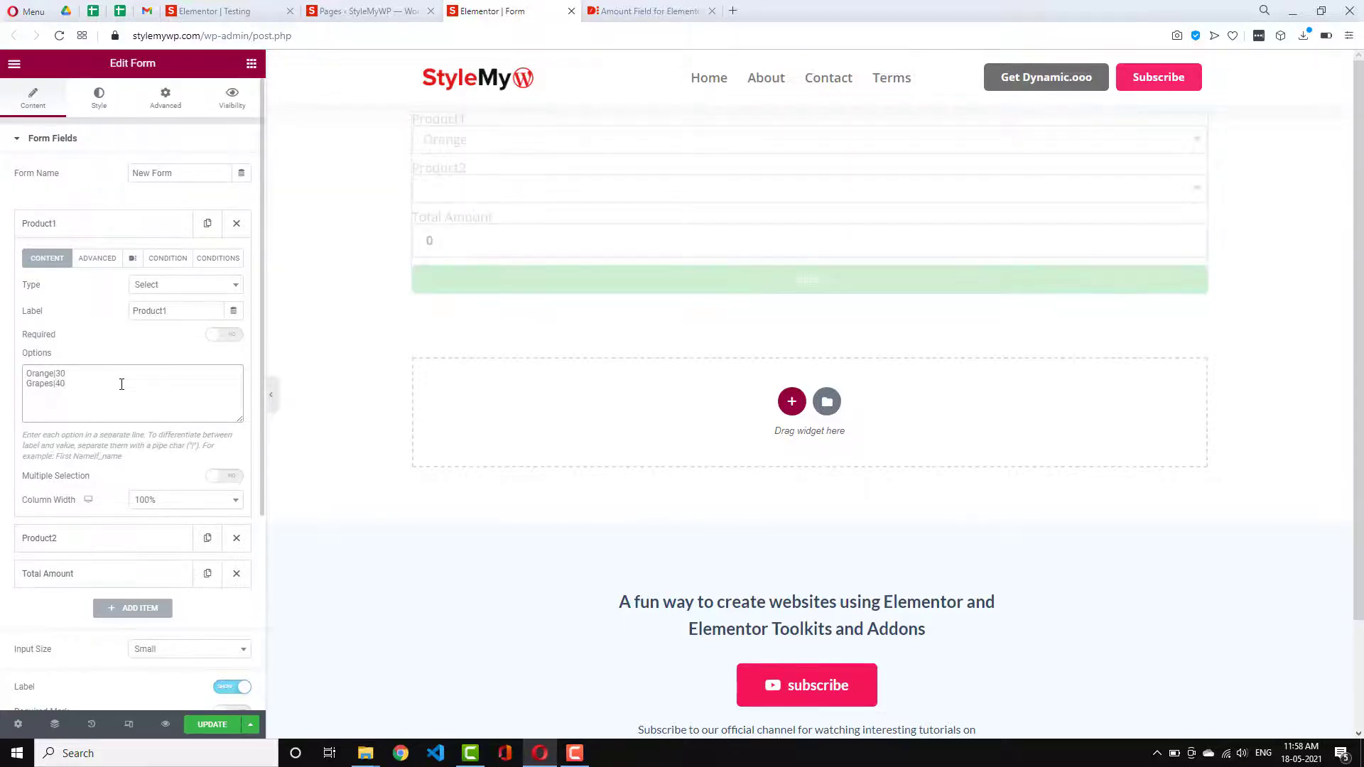
Step: Give Product2 the options Laptop|30000, Camera|40000 and smartphone|25000
left_click(116, 229)
left_click(112, 267)
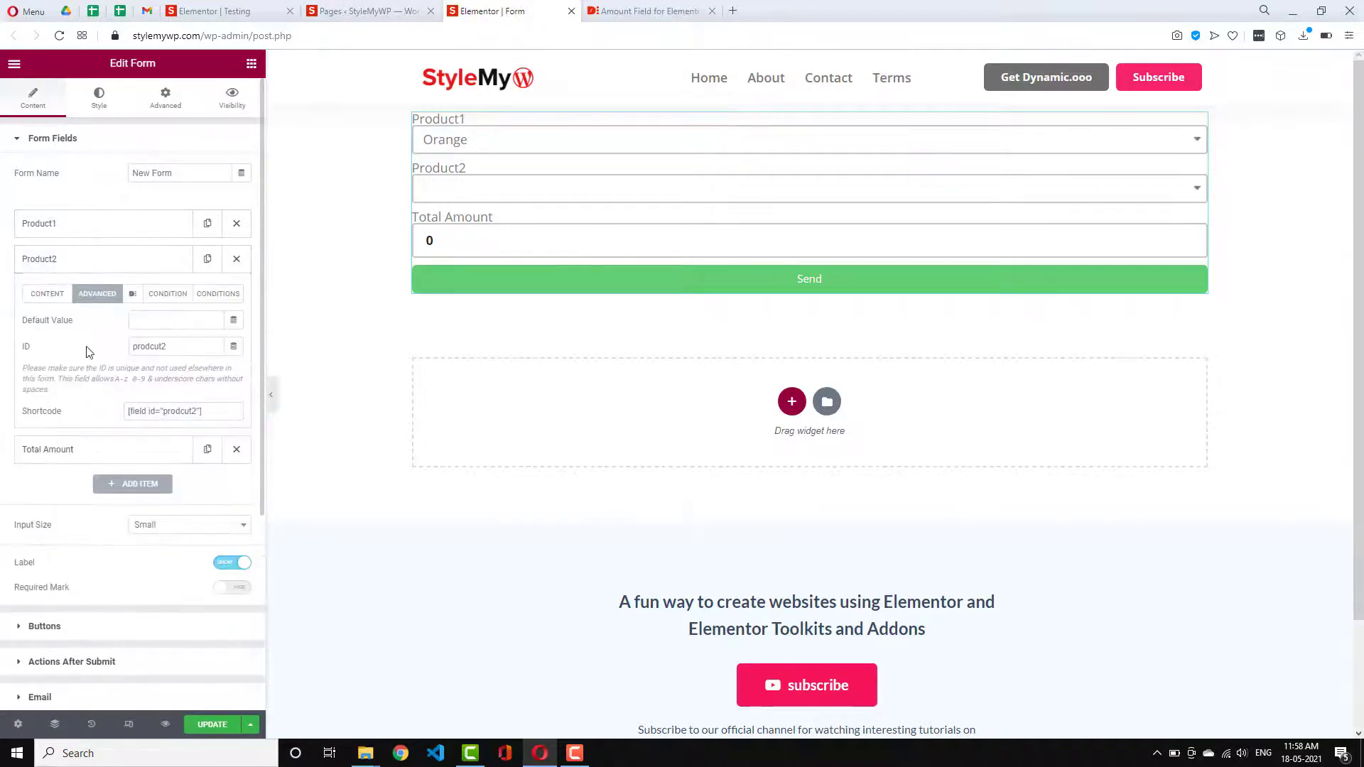
left_click(44, 296)
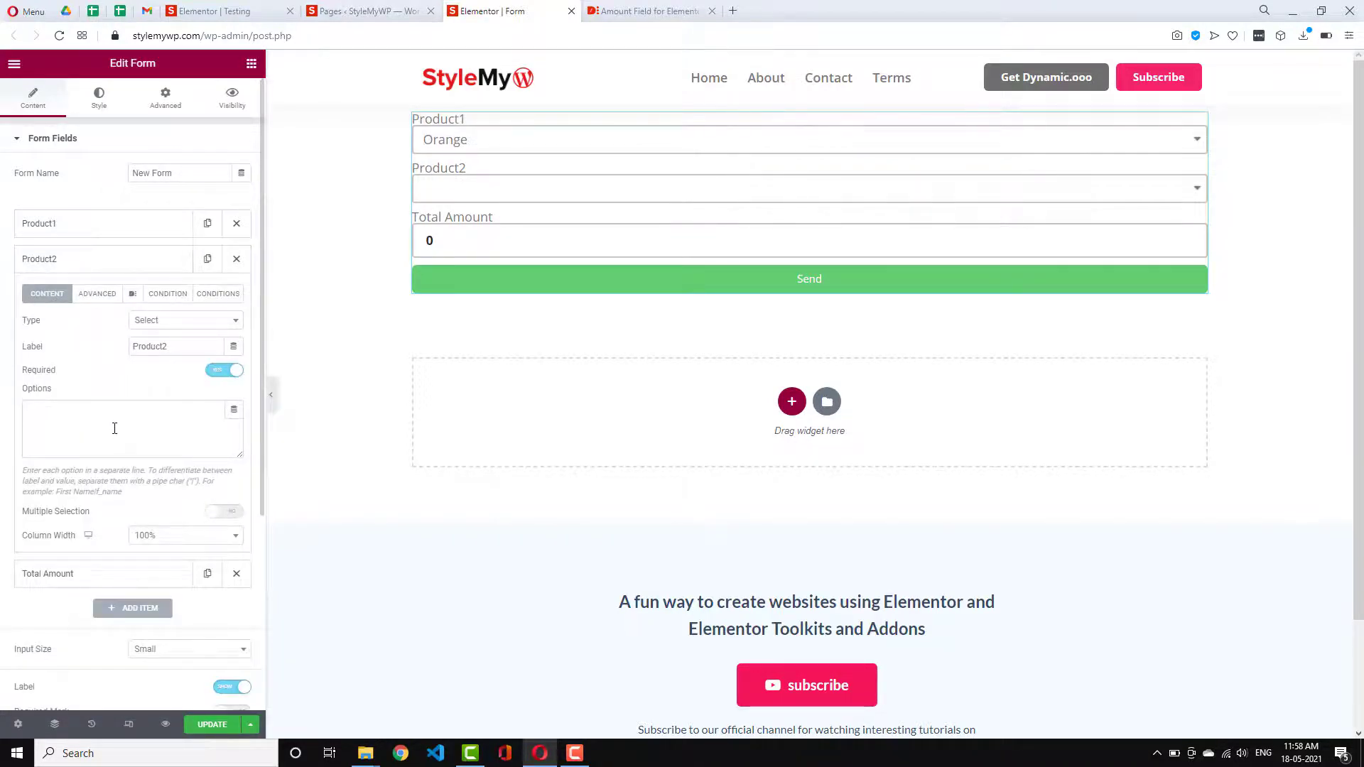
left_click(115, 425)
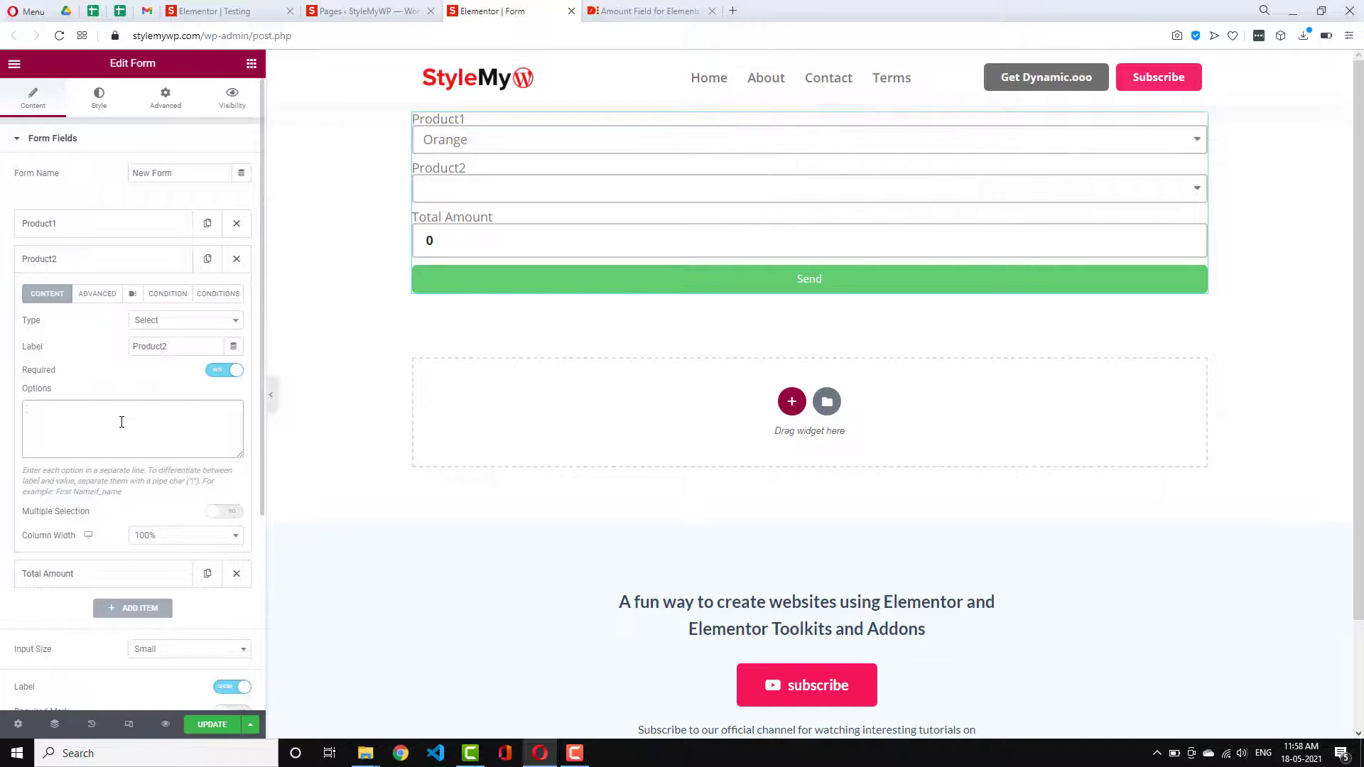
type("Laptop")
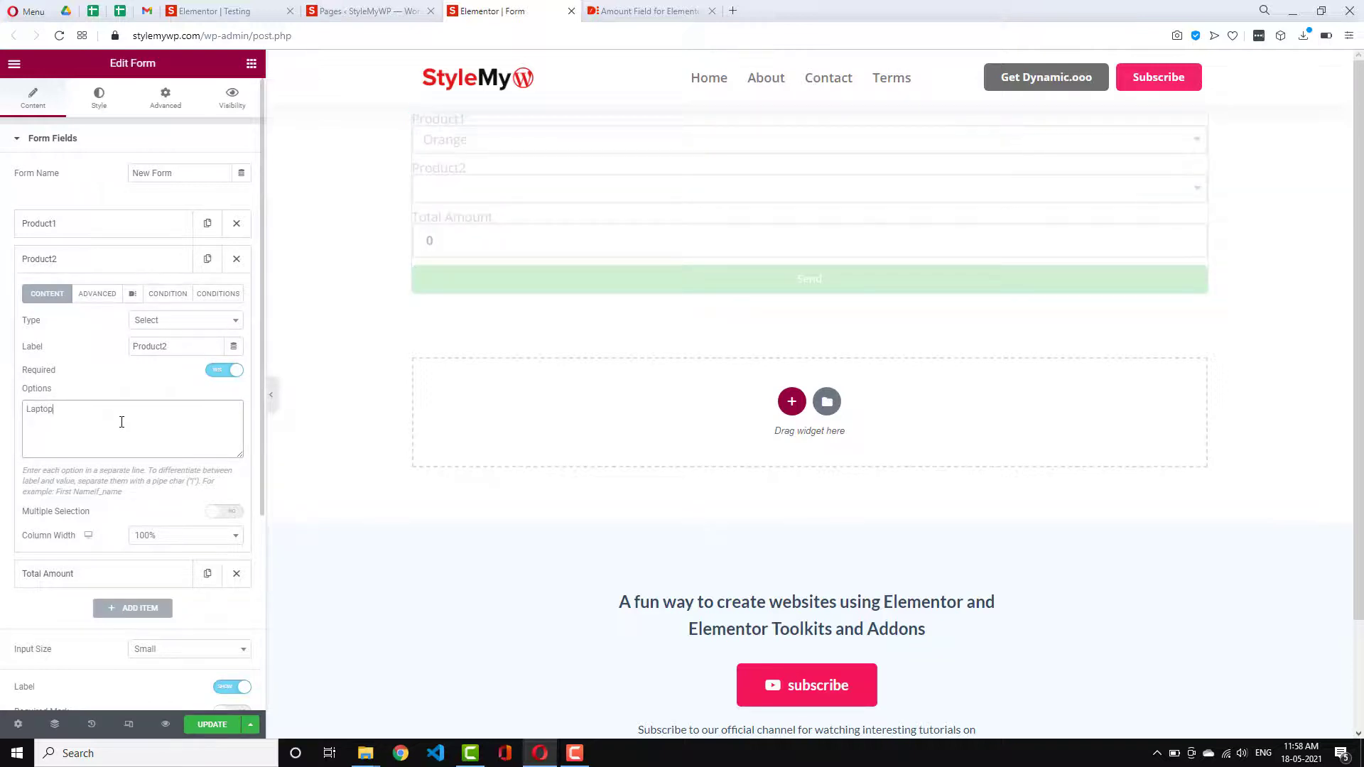
type("|")
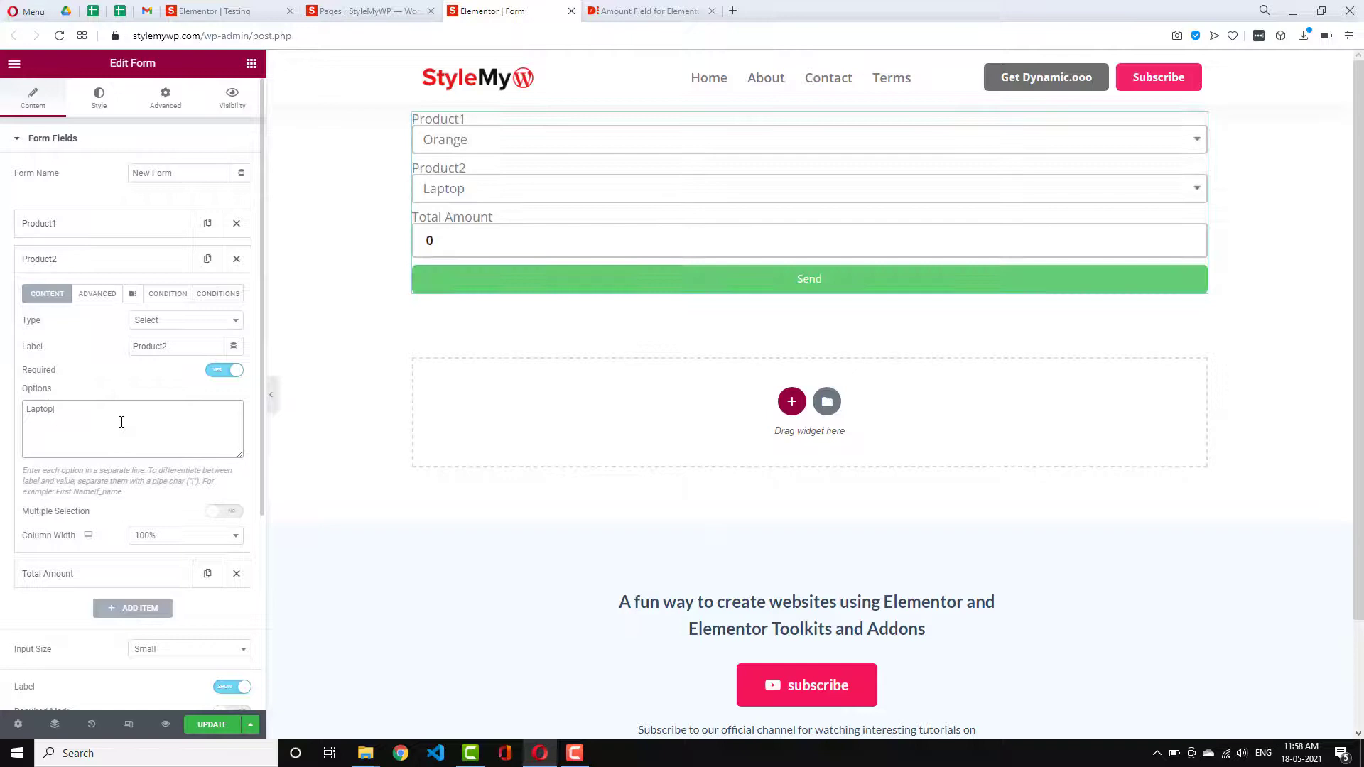
type("30000 ")
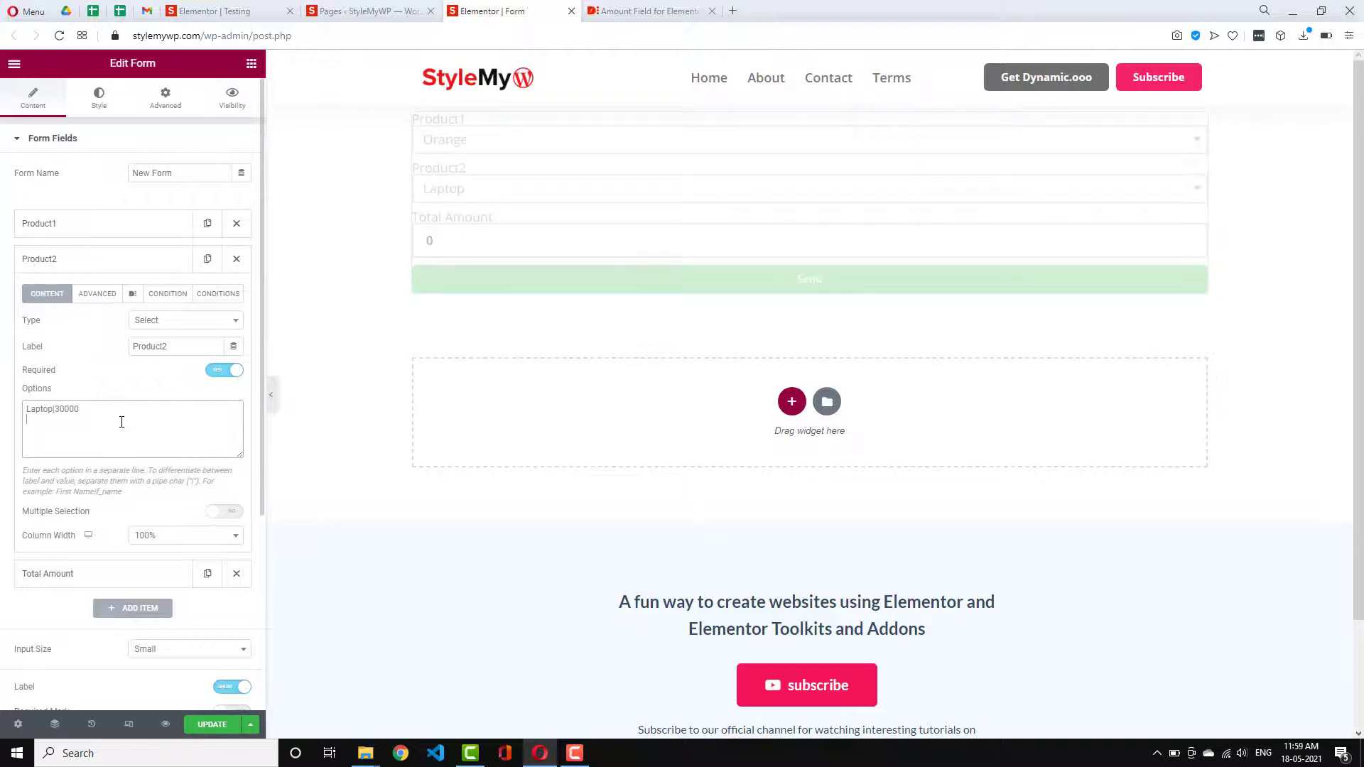
type("Camera|40000")
key("Return")
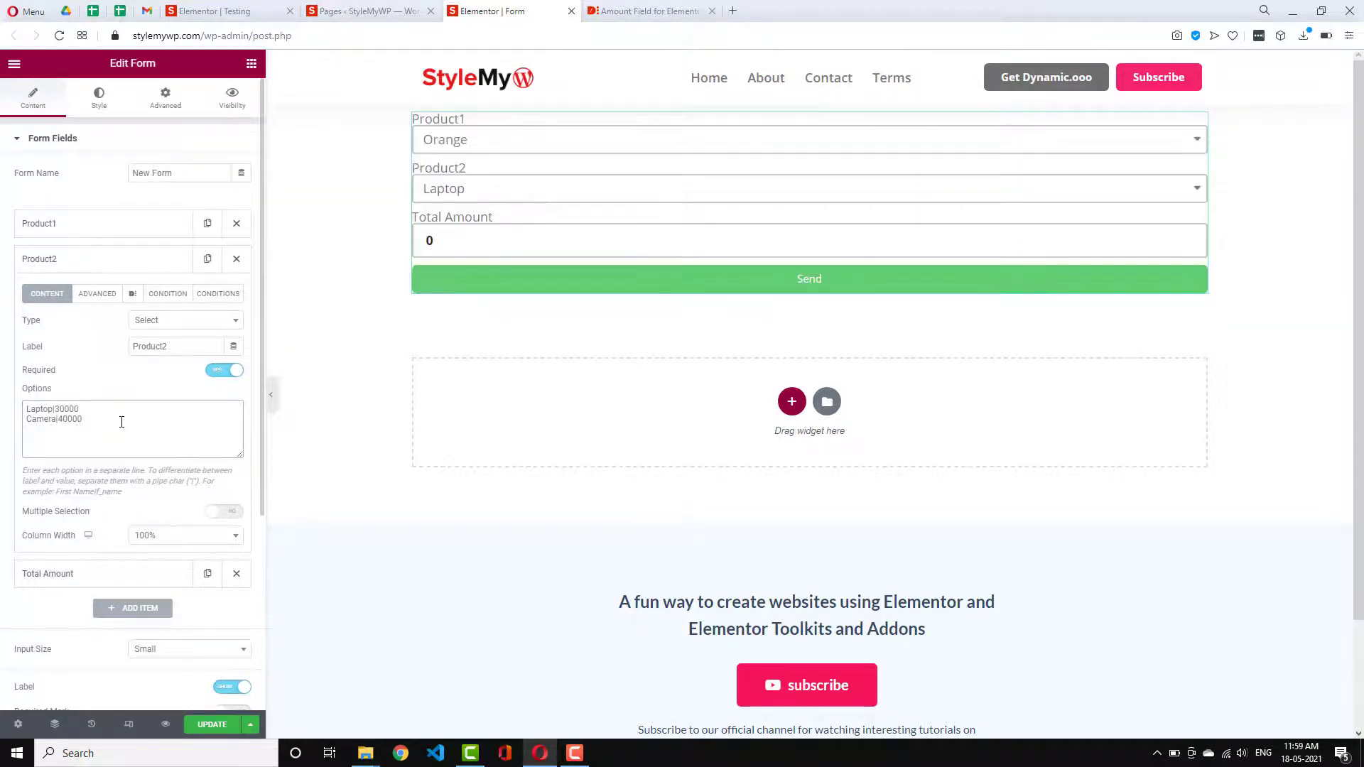
type("smartphone")
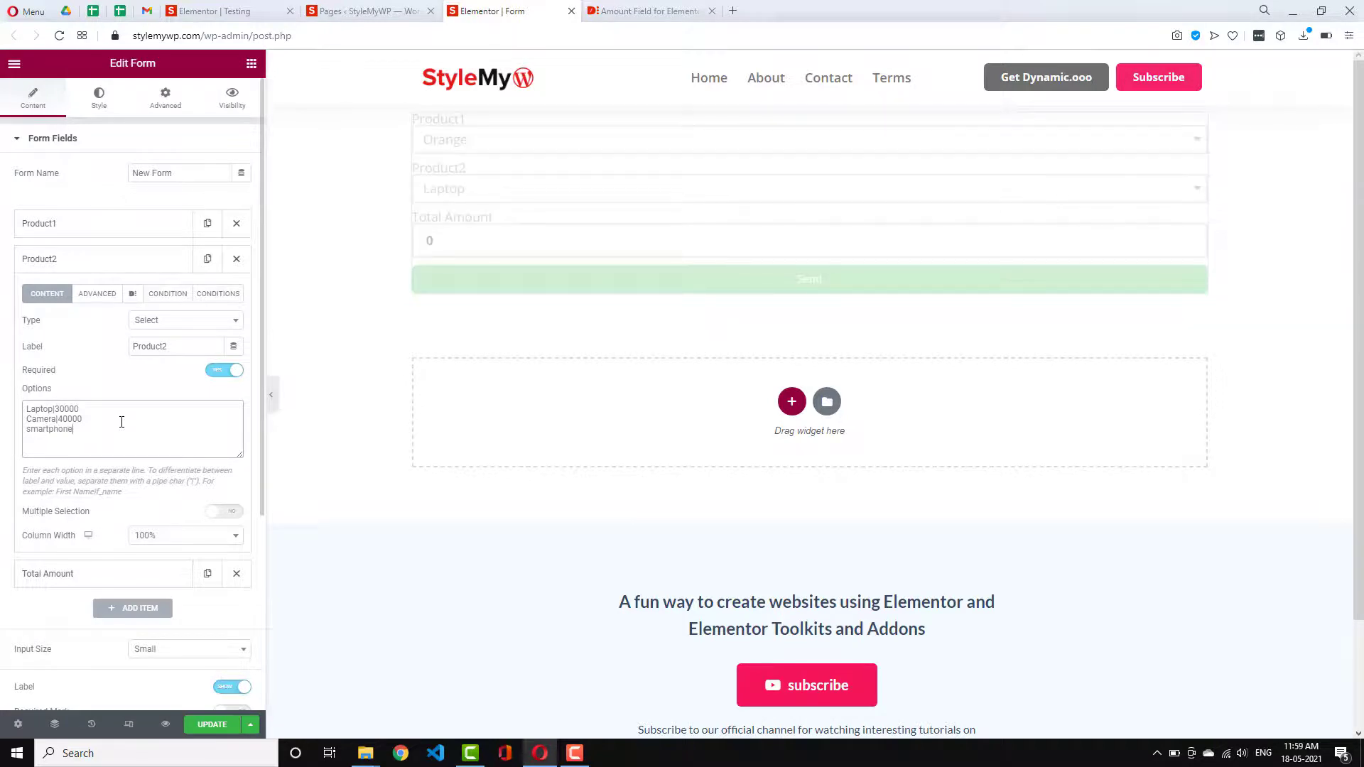
type("|25000")
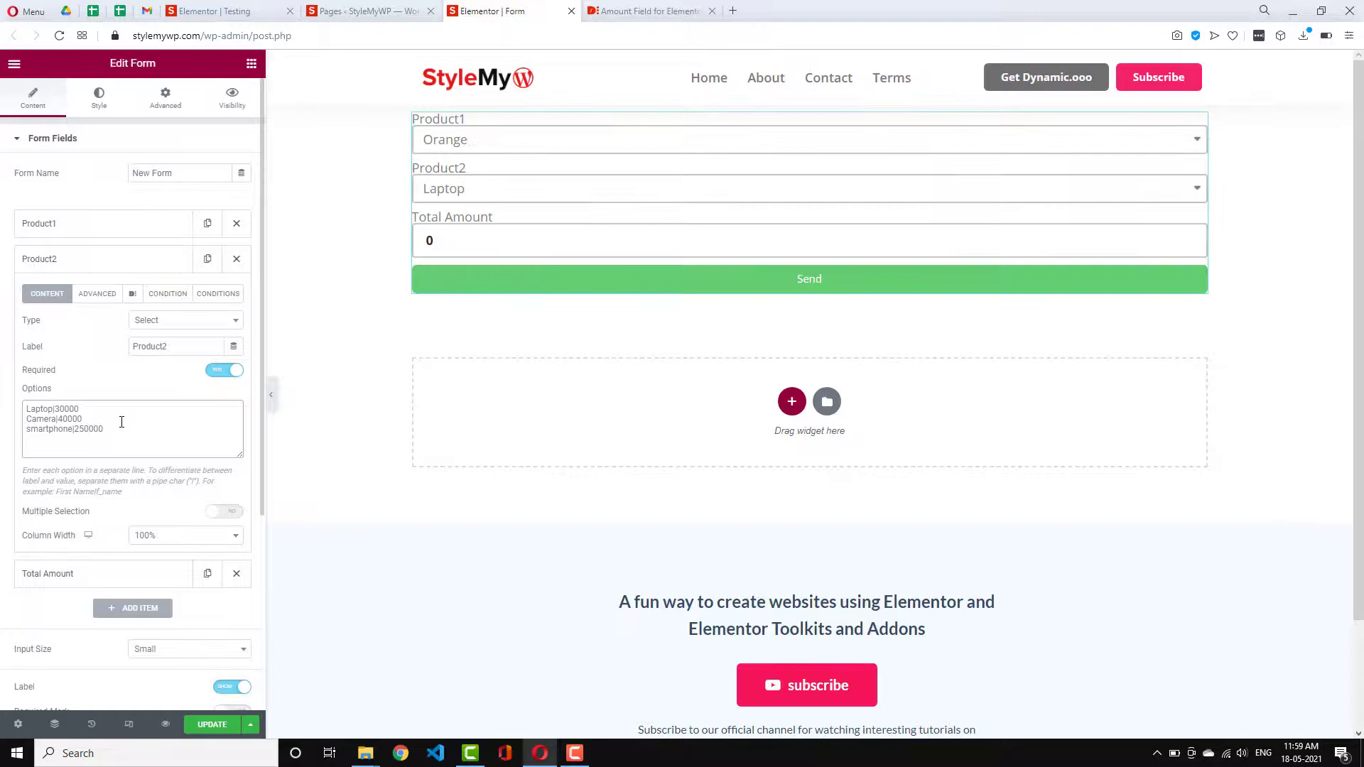
Step: Check Product2's dropdown in the preview, keeping Laptop, and hide the form's field labels
left_click(561, 189)
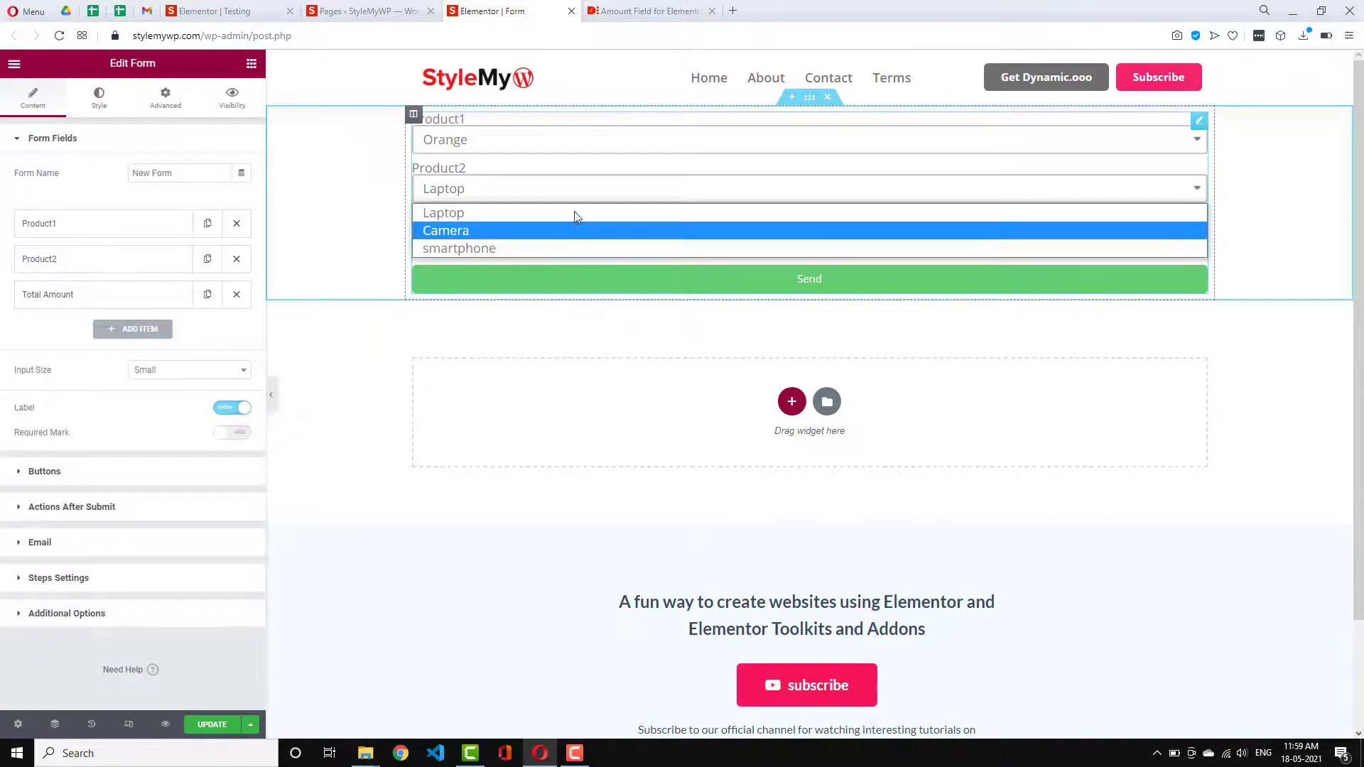
left_click(575, 190)
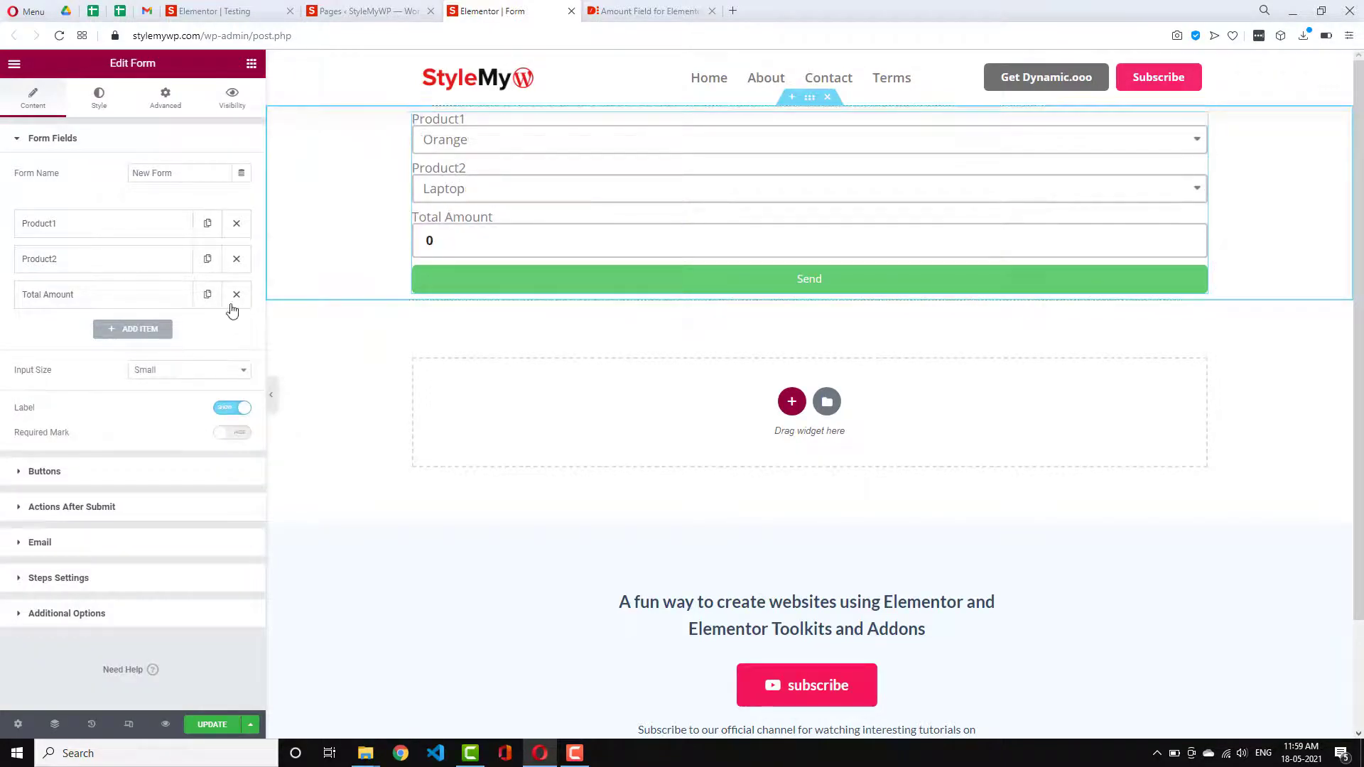
left_click(232, 407)
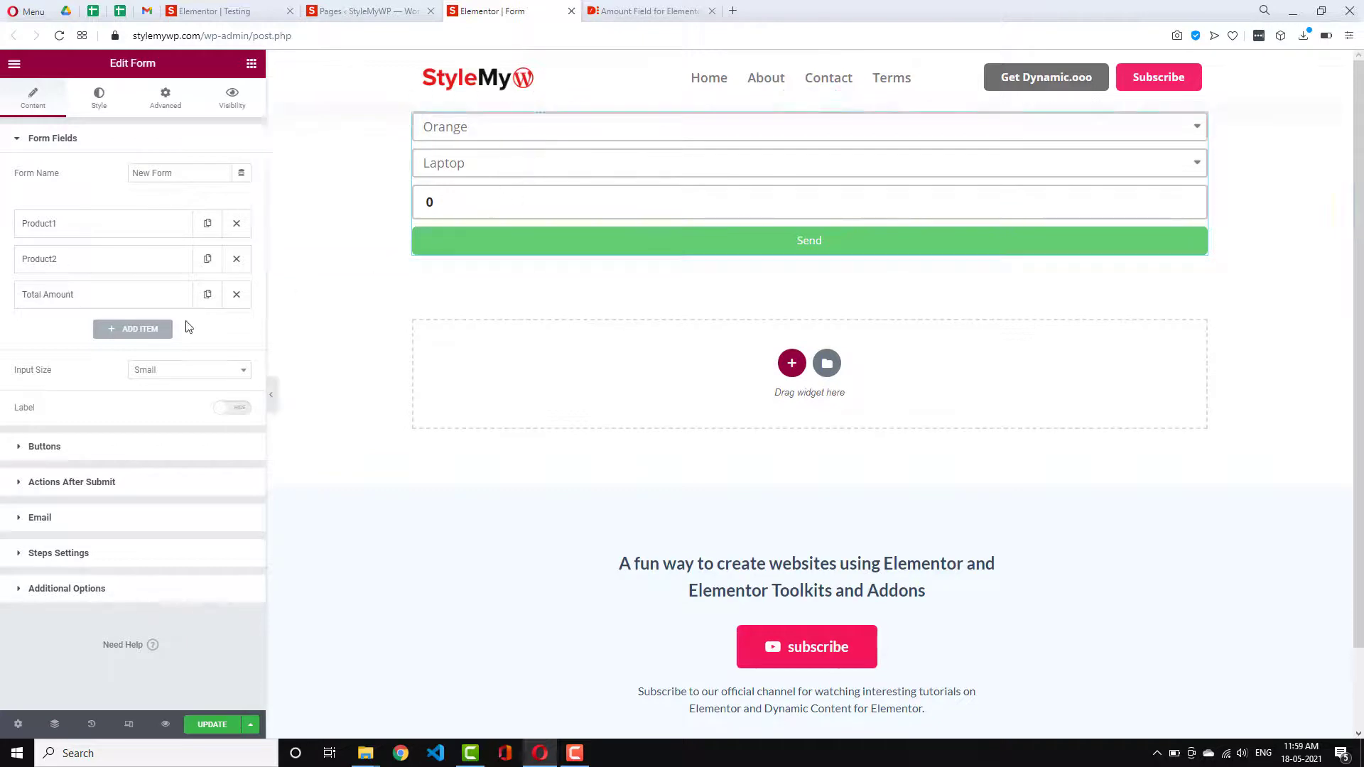
Step: Copy Product1's field shortcode from its Advanced settings
left_click(78, 302)
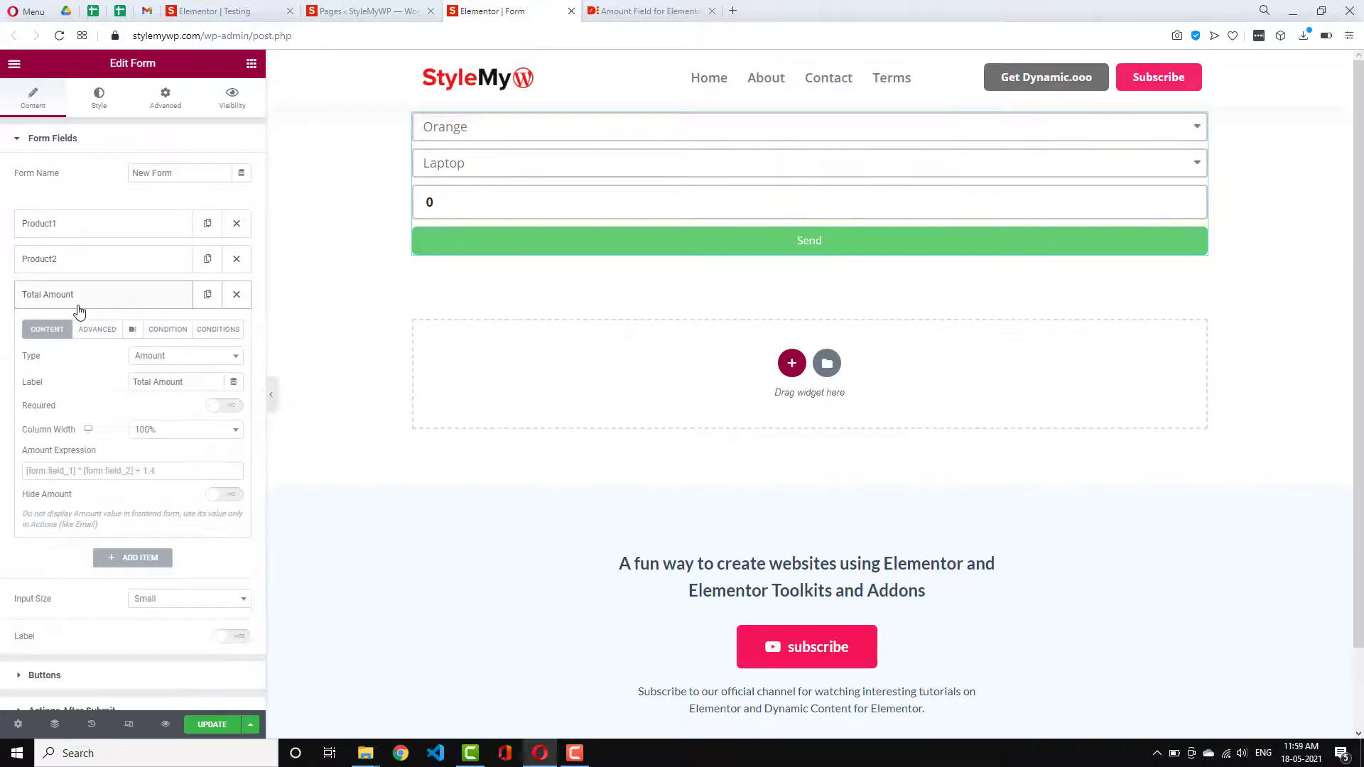
left_click(126, 473)
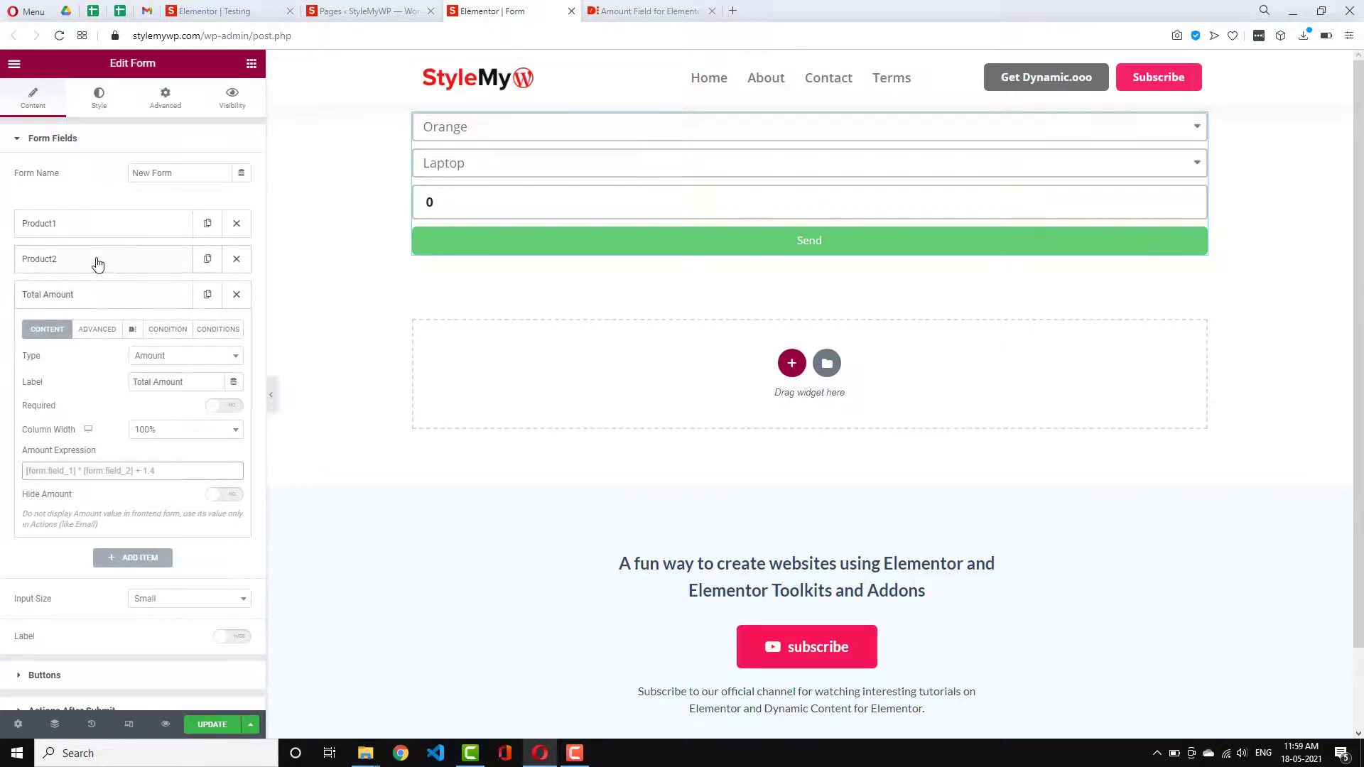
left_click(114, 229)
left_click(112, 260)
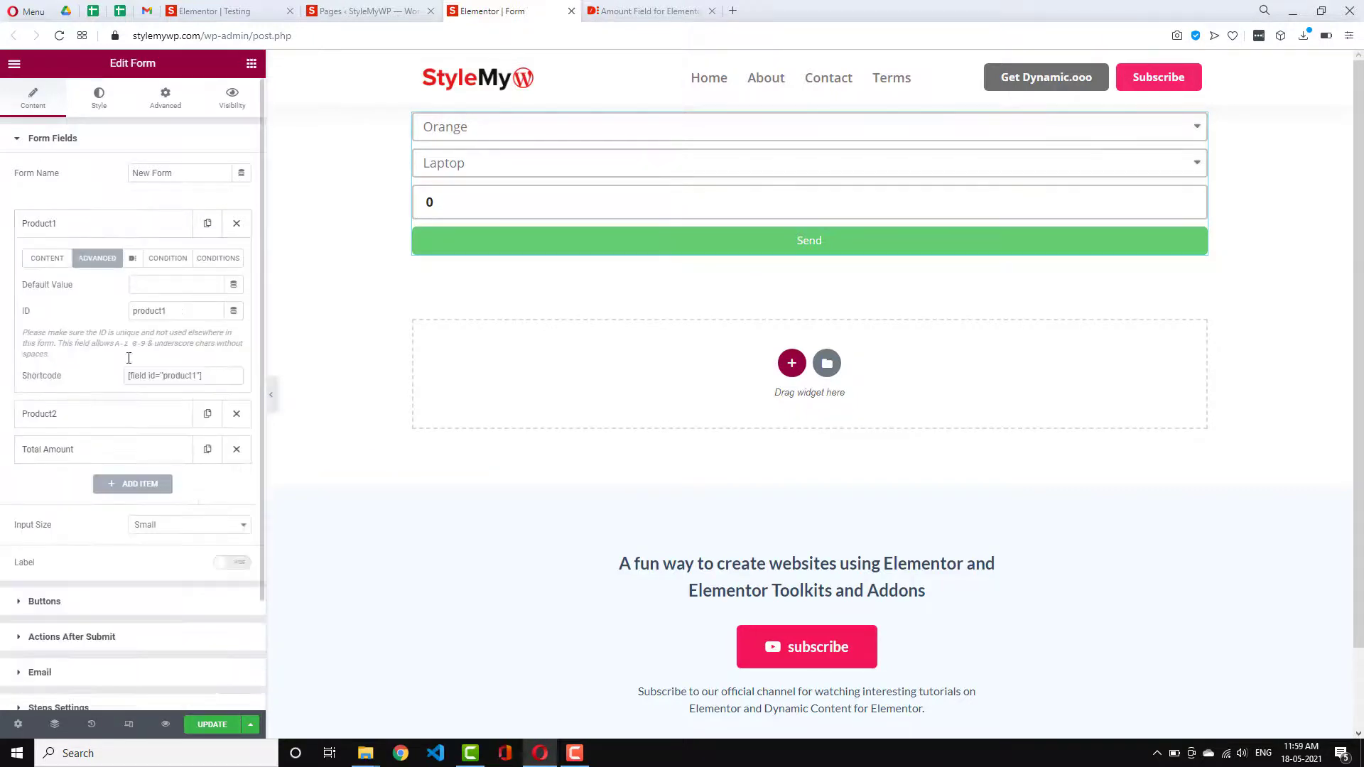
left_click(216, 375)
key("ctrl+c")
Step: Set Total Amount's expression to the product1 shortcode + the product2 shortcode, giving 30030
left_click(99, 455)
left_click(95, 471)
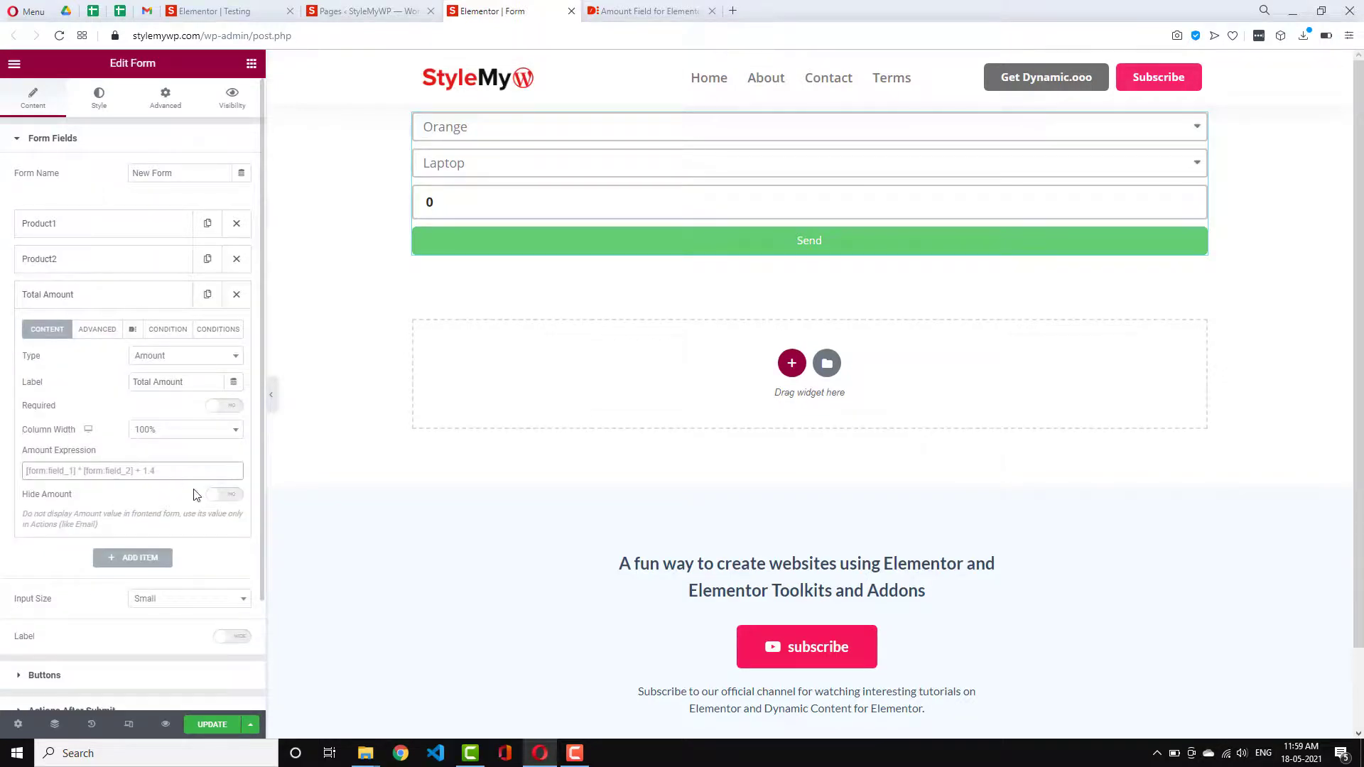
key("ctrl+v")
type("+")
key("ctrl+v")
key("BackSpace")
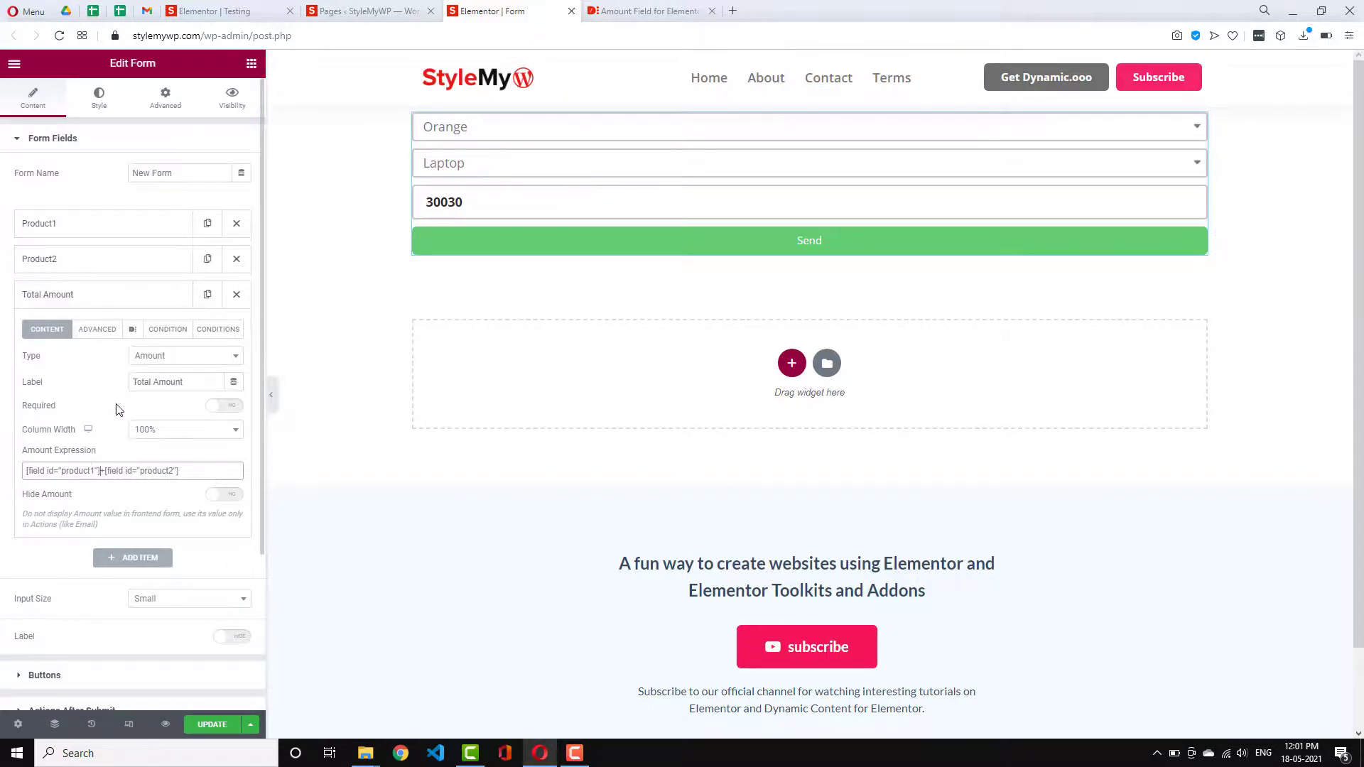
Step: Test Camera, smartphone and Laptop totals, set Hide Amount to Yes, then view the Amount Field article
left_click(453, 171)
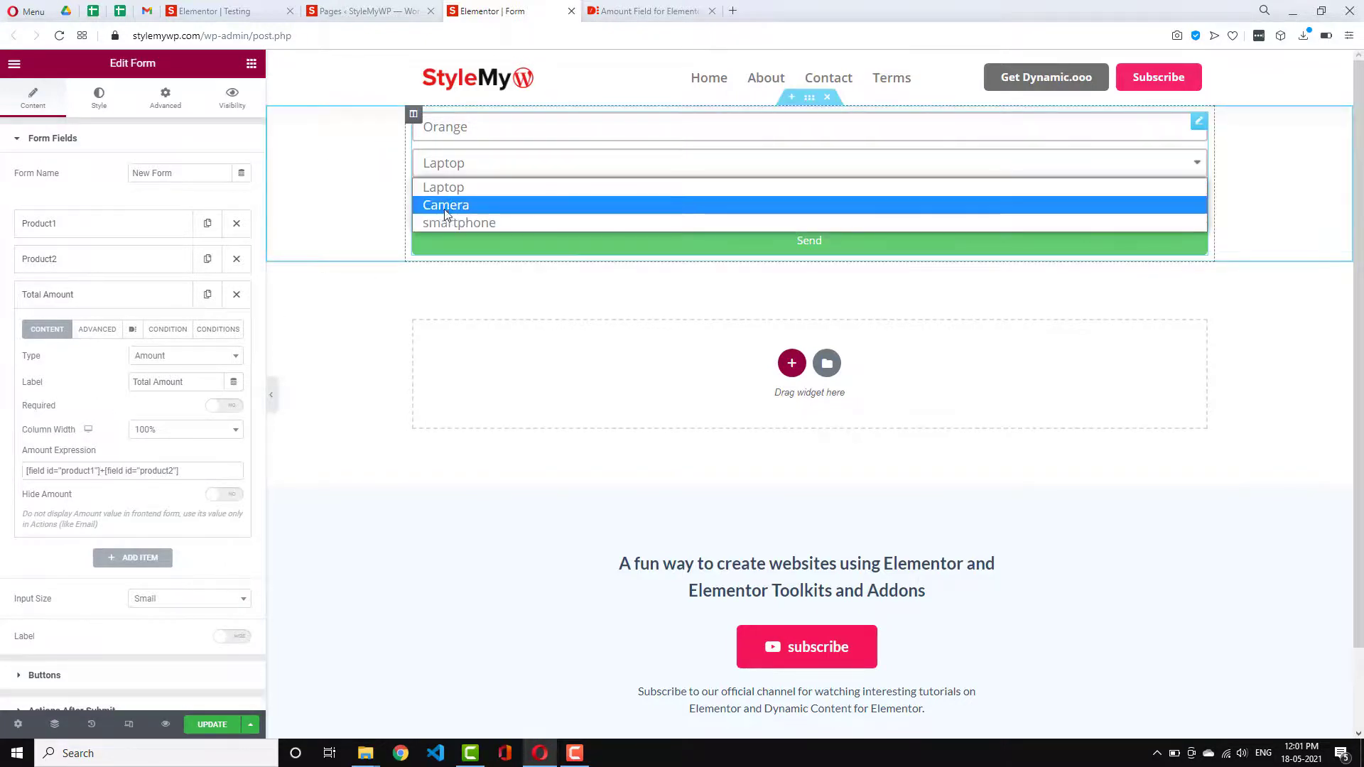
left_click(445, 206)
left_click(473, 165)
left_click(461, 221)
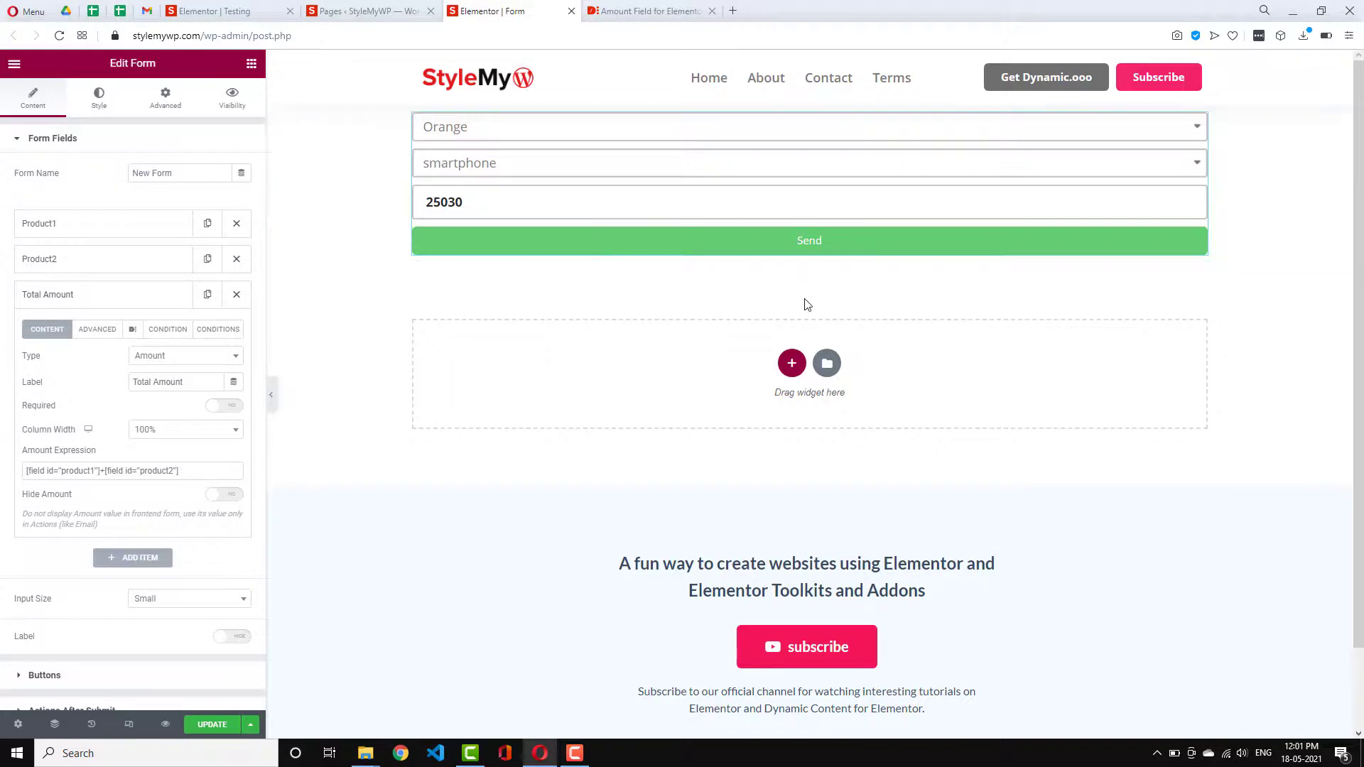
left_click(547, 170)
left_click(543, 189)
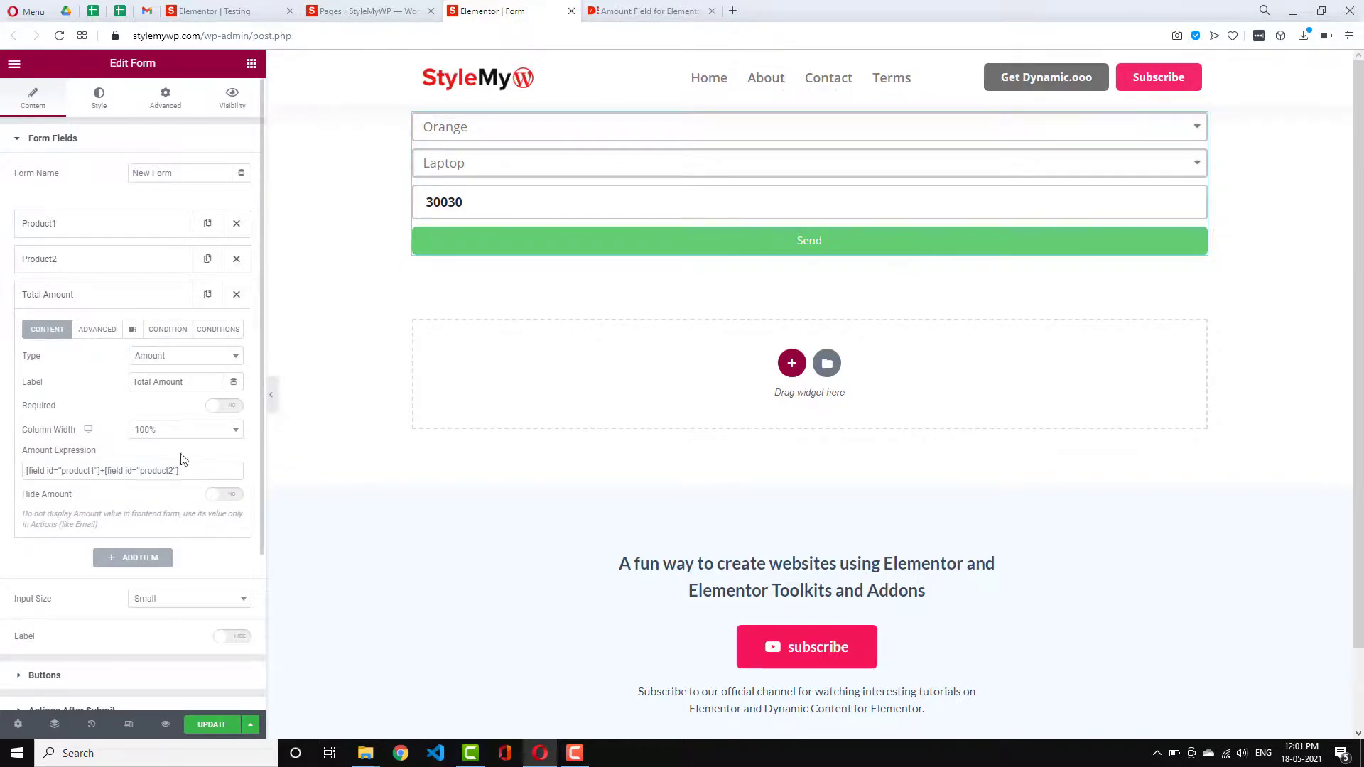
left_click(218, 501)
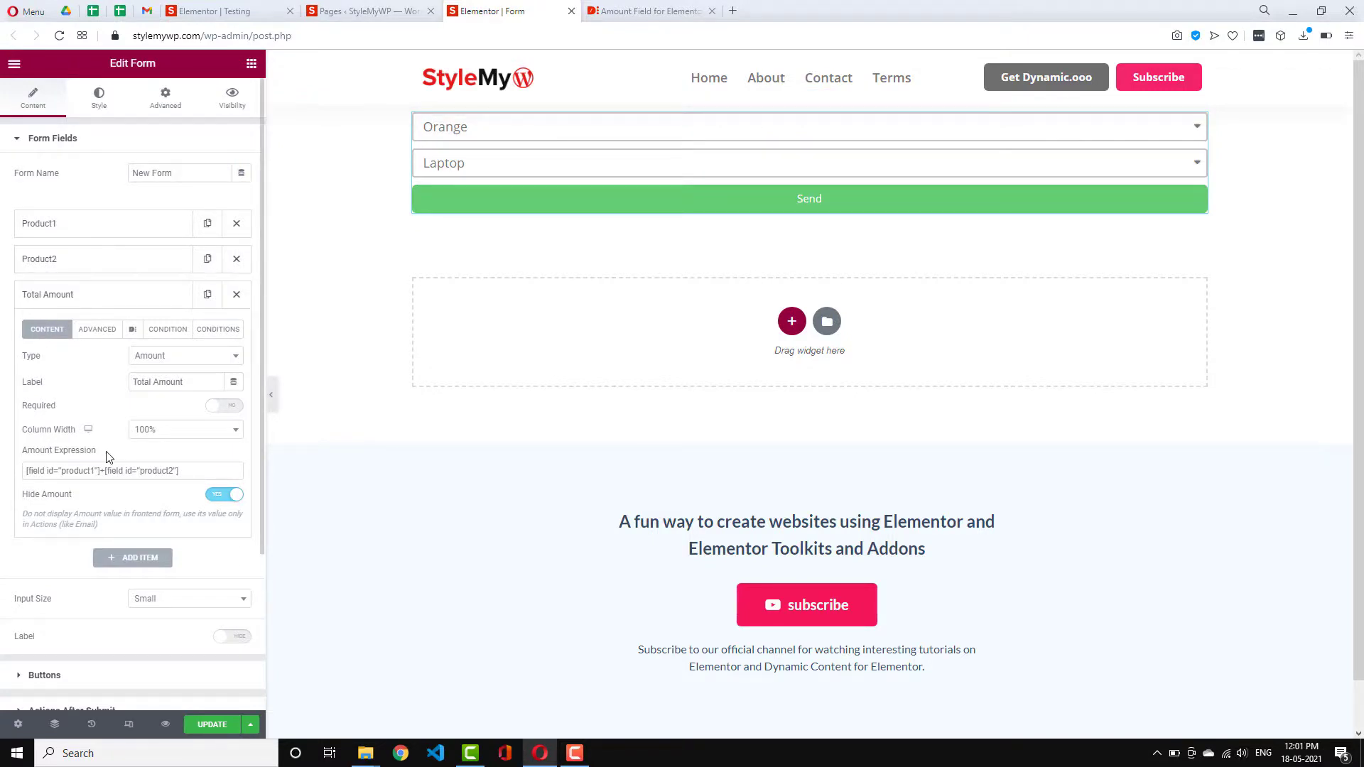
left_click(672, 16)
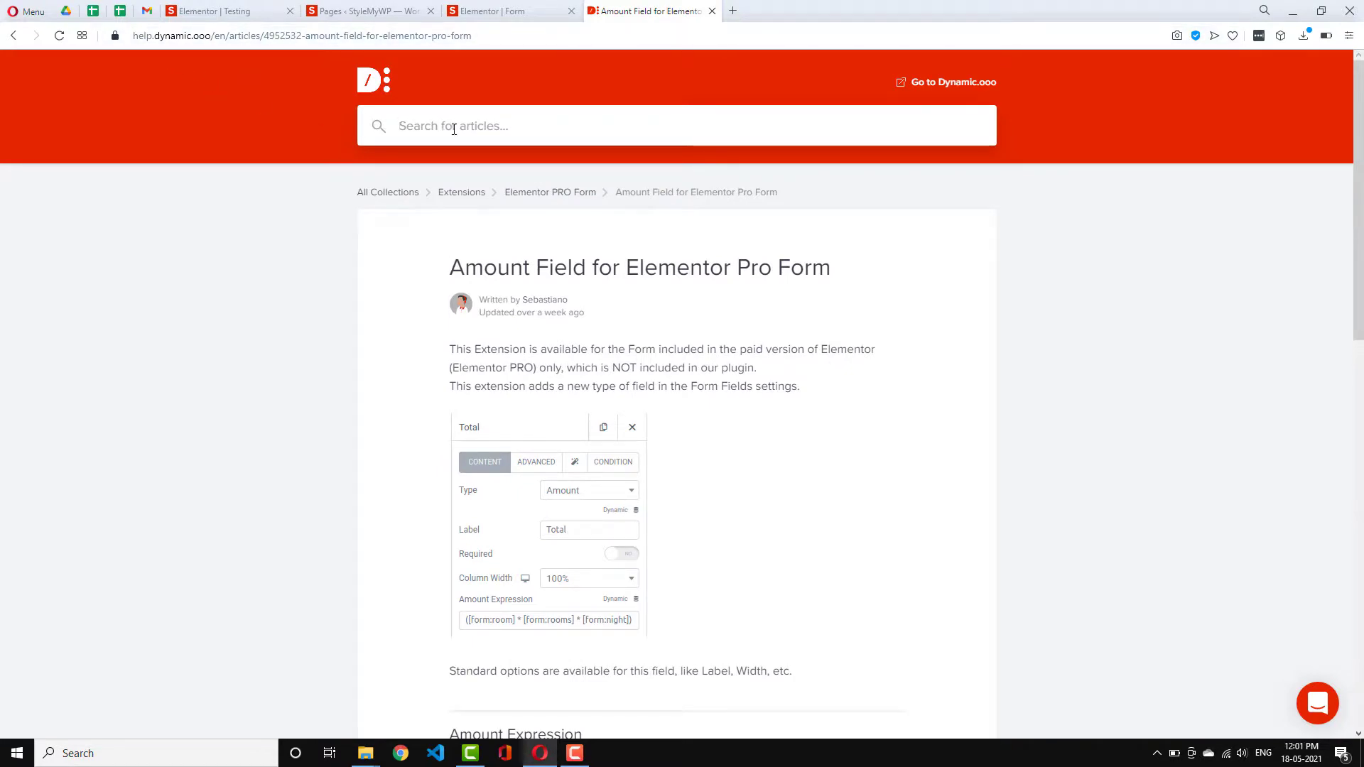
left_click_drag(447, 277, 835, 286)
scroll(835, 287, "down", 4)
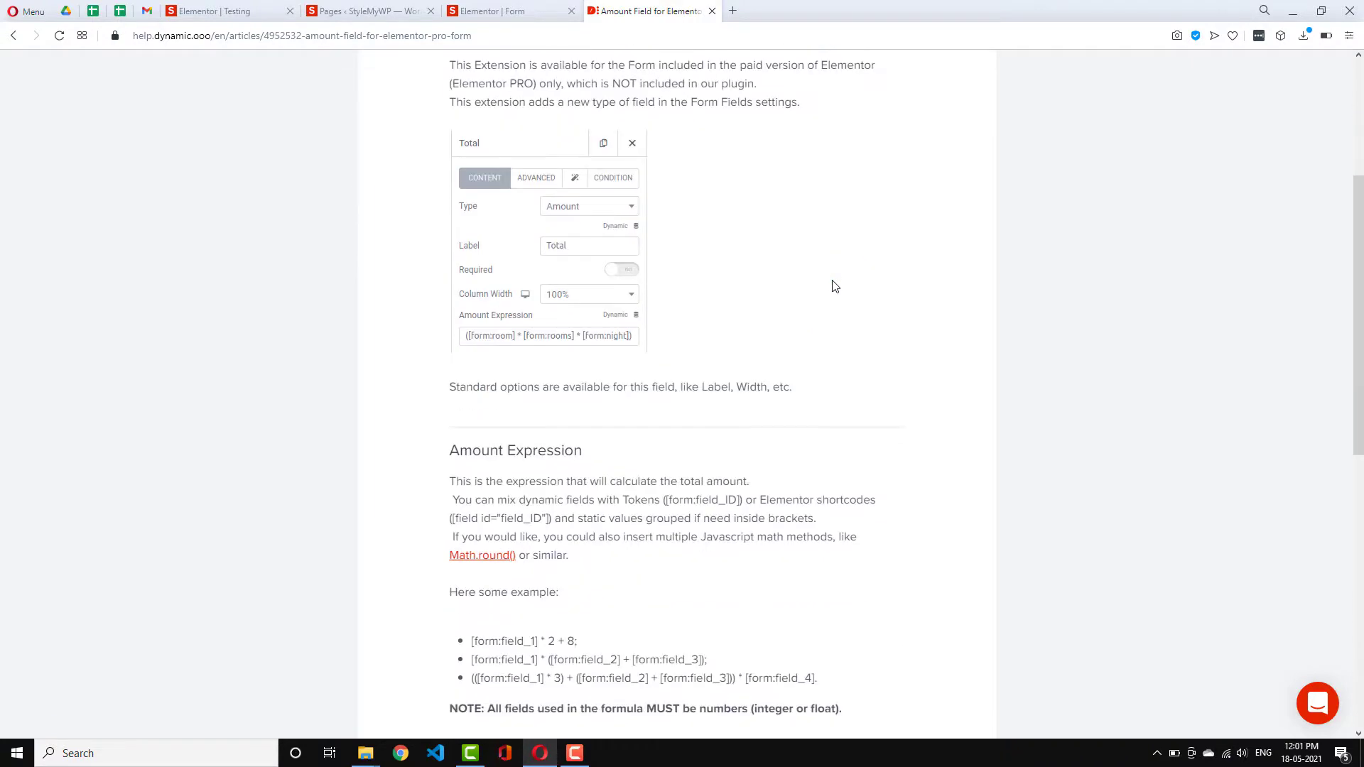
scroll(835, 287, "down", 3)
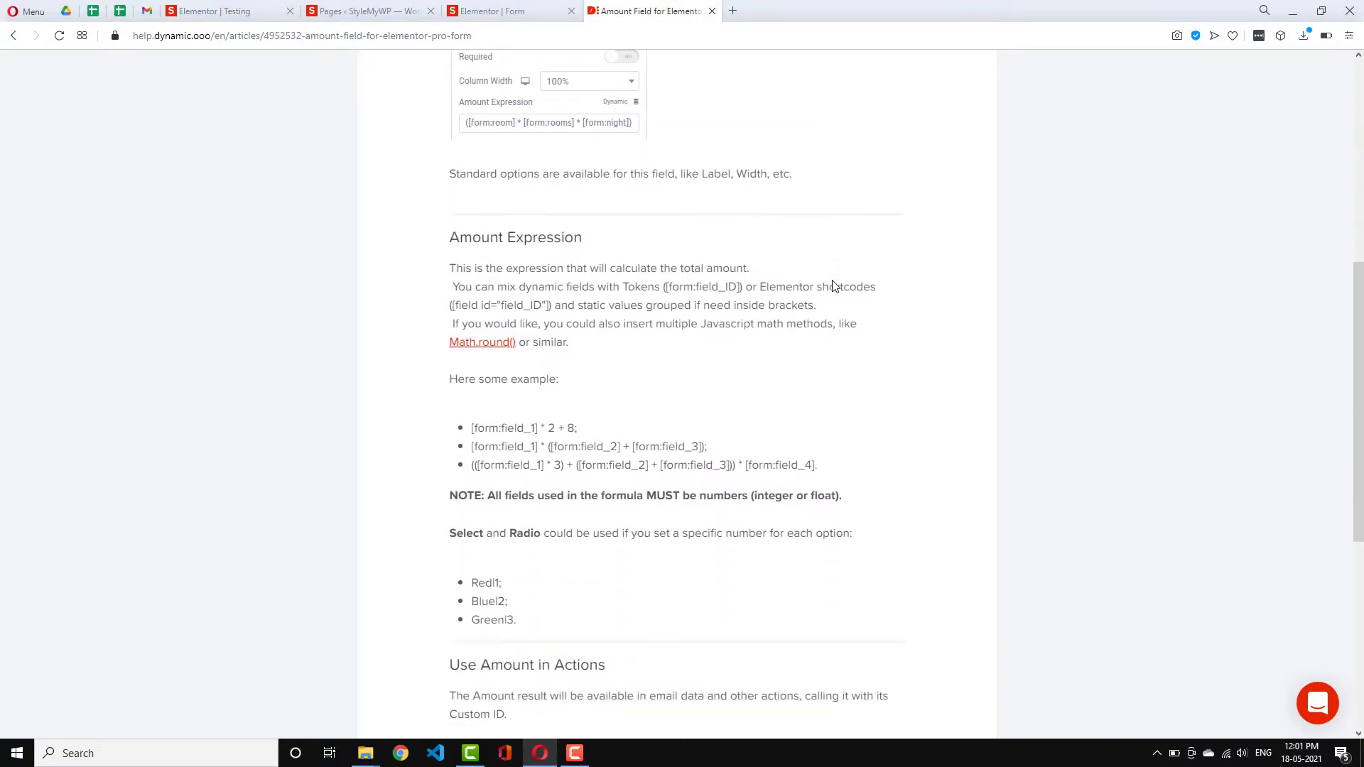
scroll(835, 283, "down", 2)
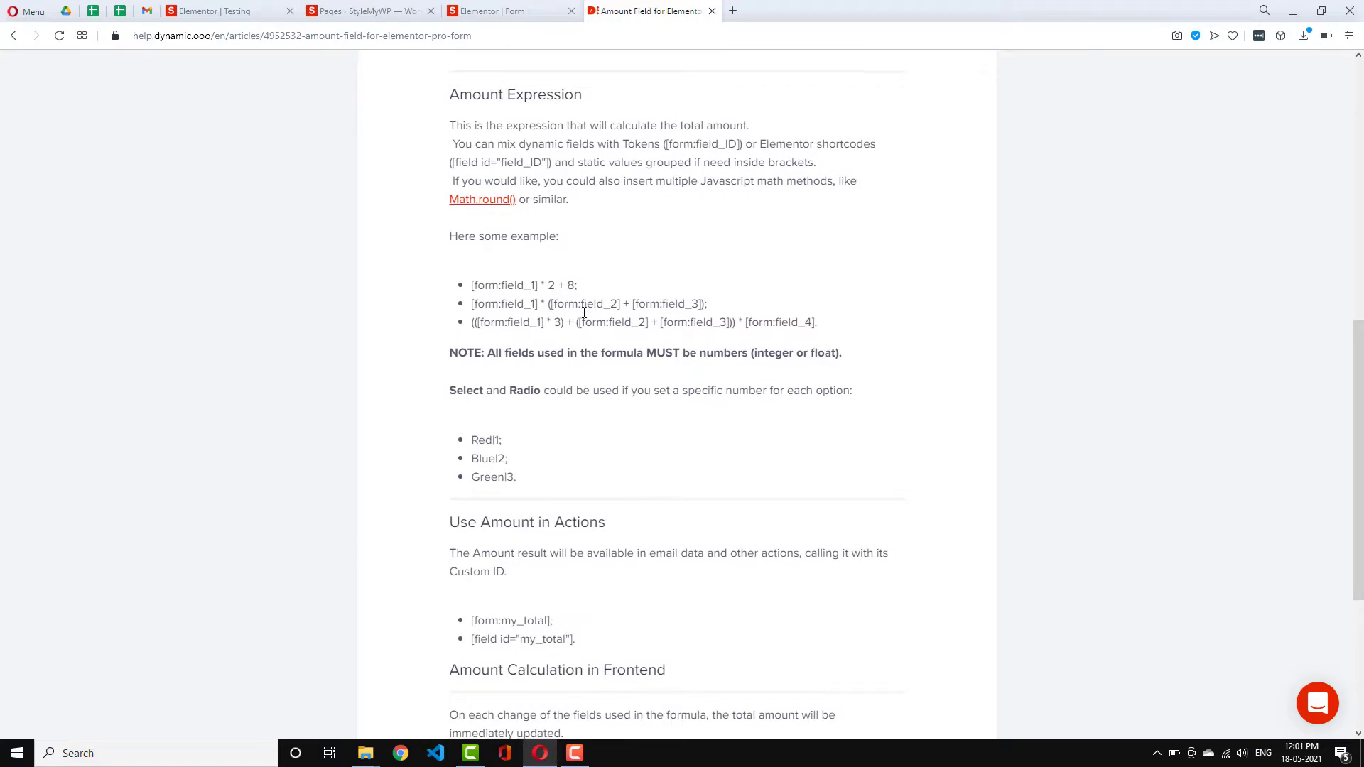
scroll(600, 306, "down", 2)
scroll(537, 304, "down", 2)
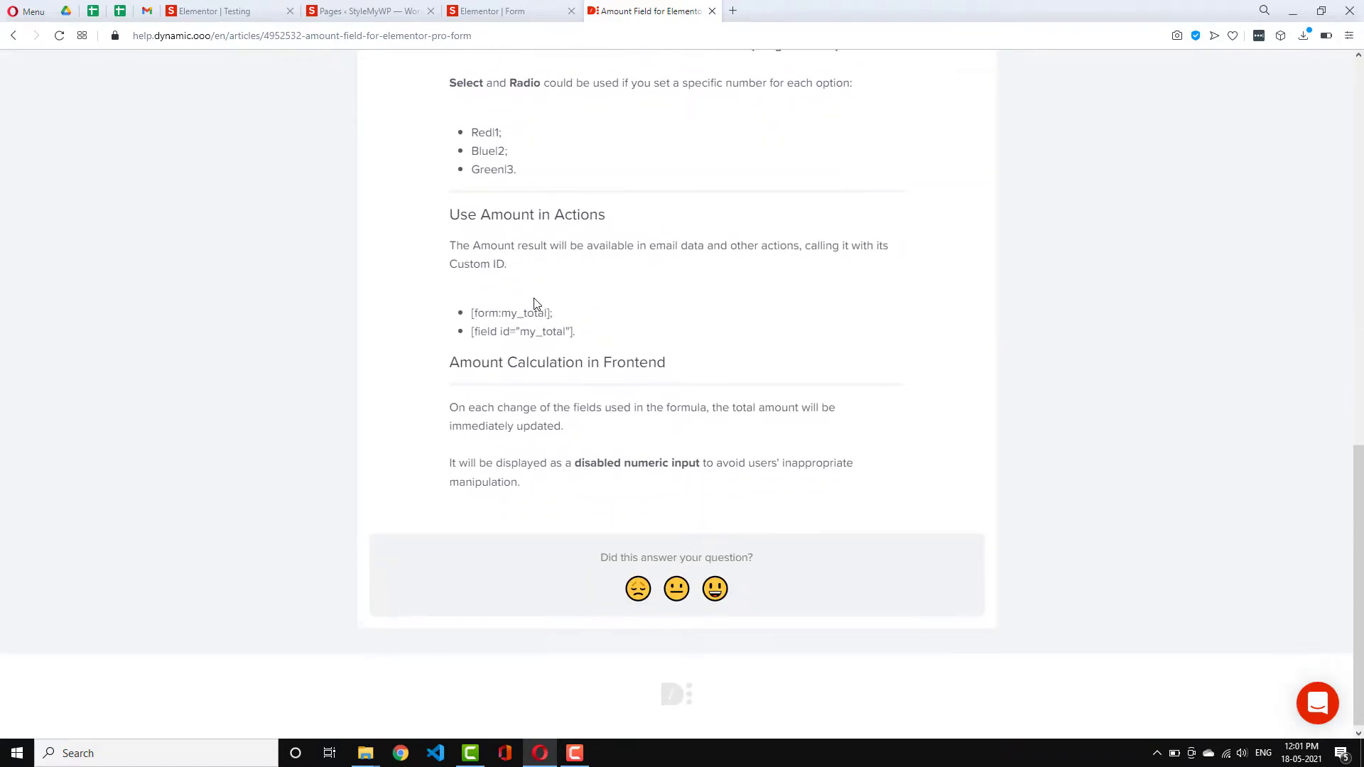
key("Home")
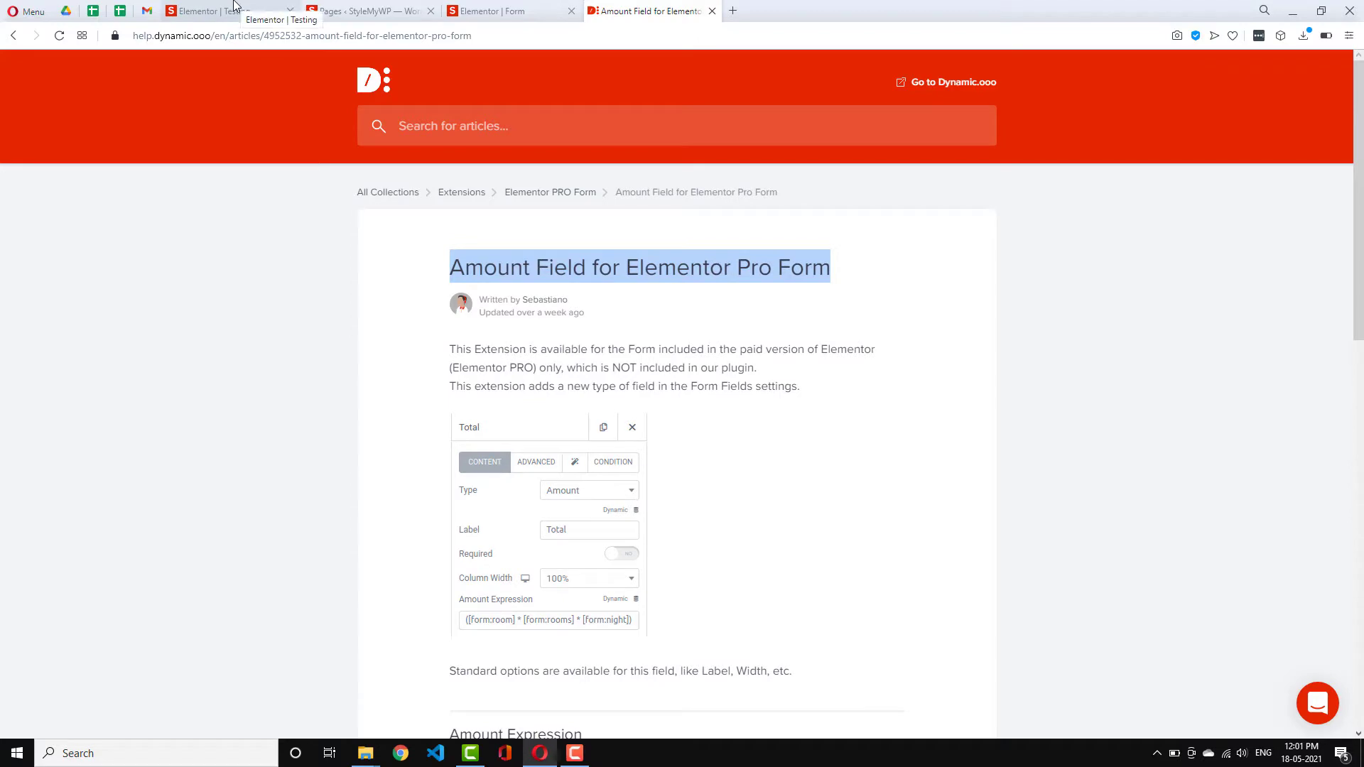
mouse_move(1359, 167)
left_mouse_down()
mouse_move(1359, 453)
mouse_move(1358, 166)
left_mouse_up()
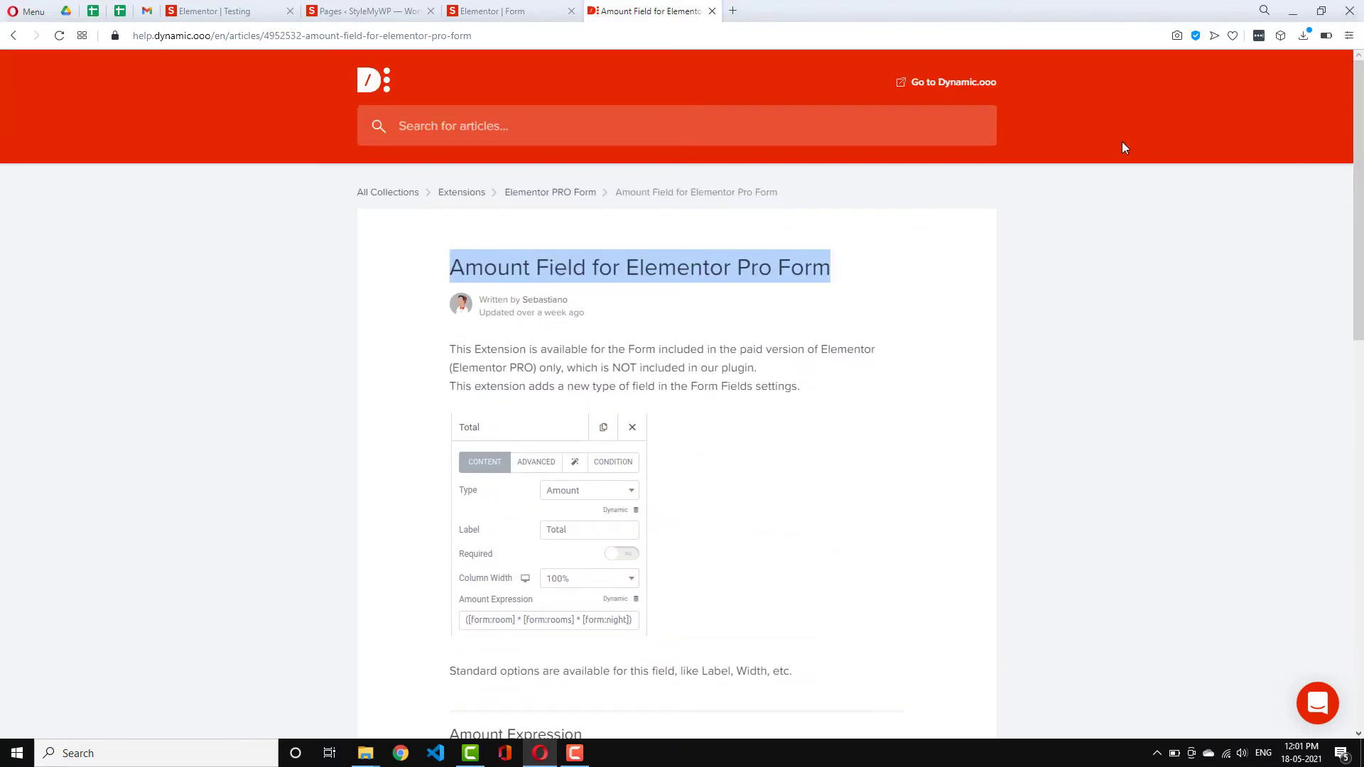